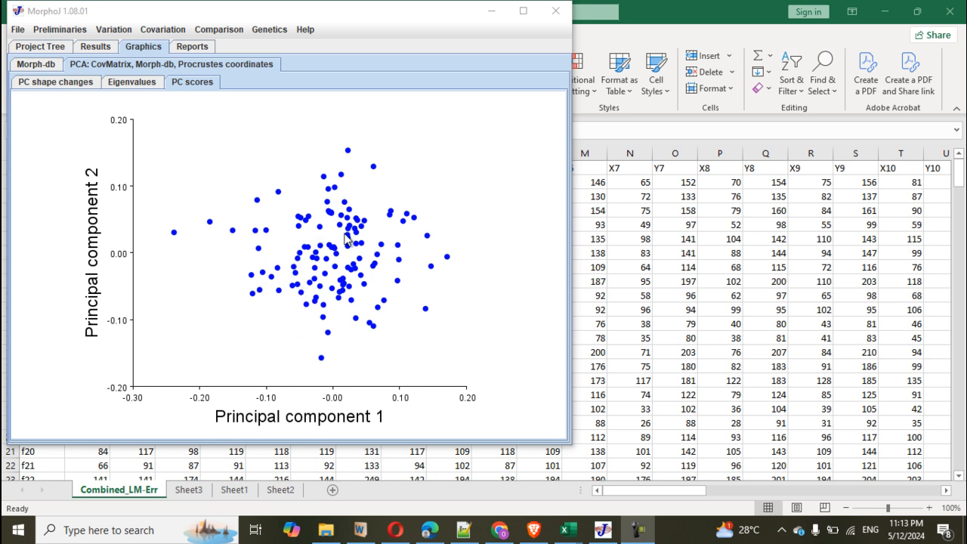
Switch to the Combined_LM-Err workbook in Excel and examine the ID column's f and w specimen codes and the X/Y landmark columns
left_click(490, 10)
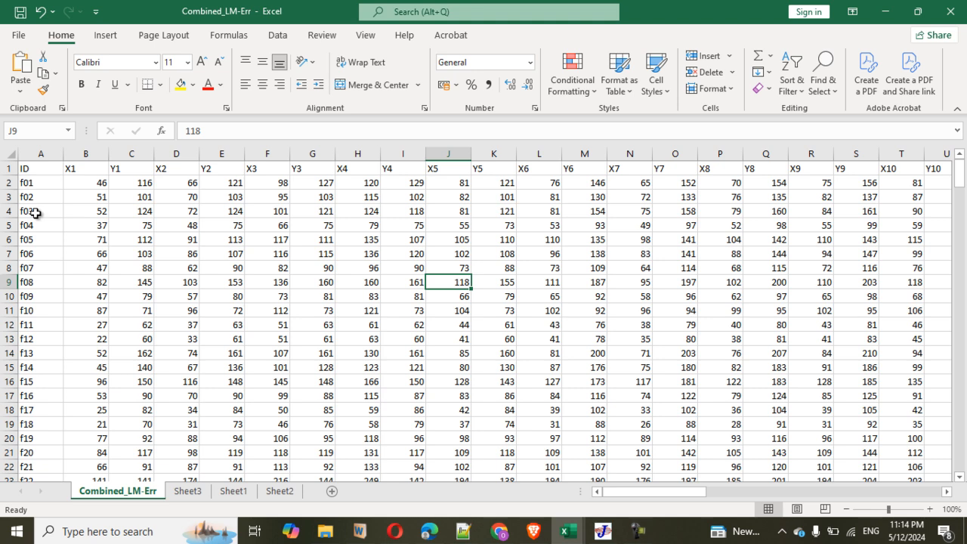
left_click(26, 185)
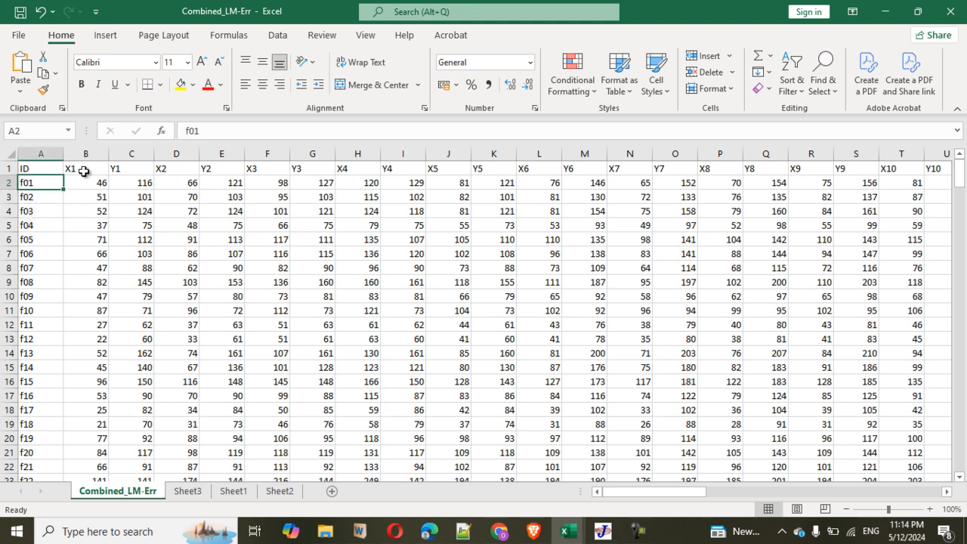
left_click(85, 154)
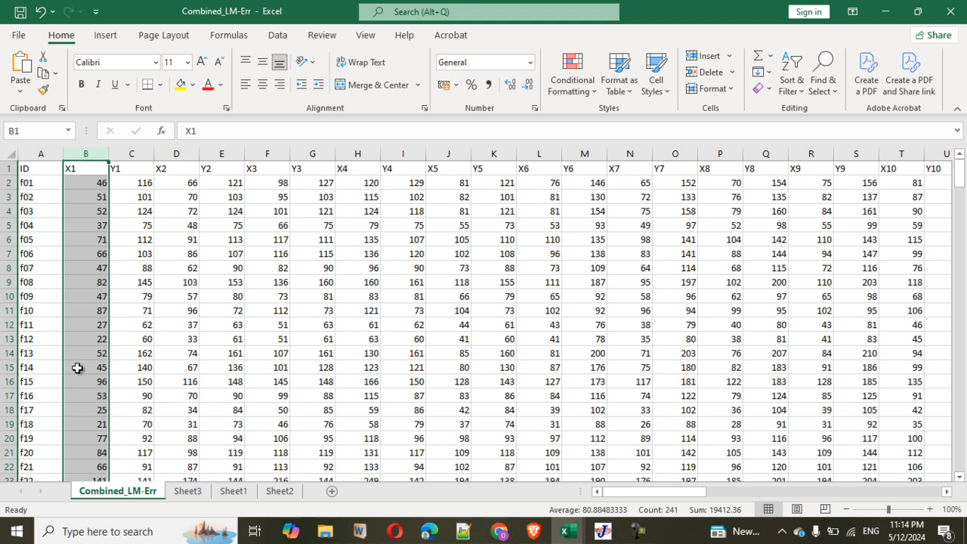
left_click(151, 270)
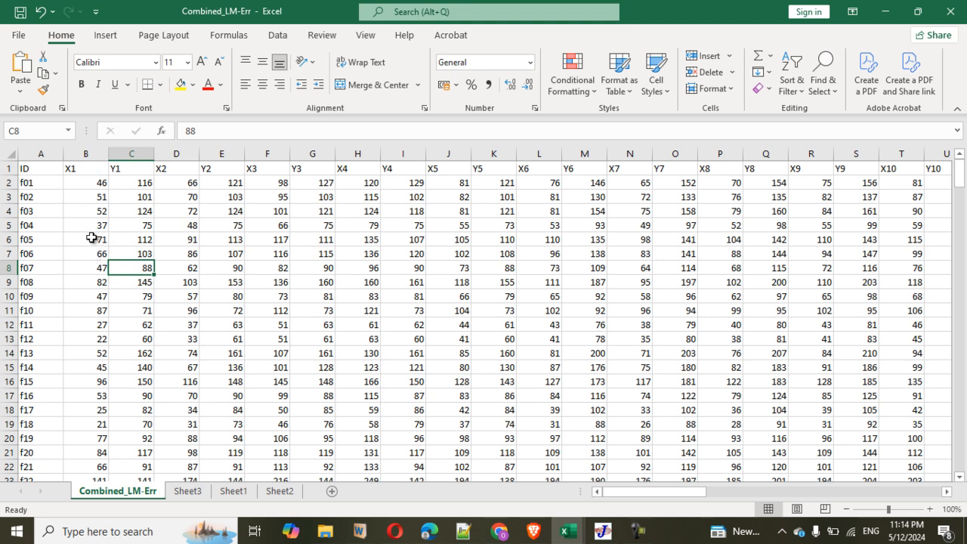
left_click(42, 155)
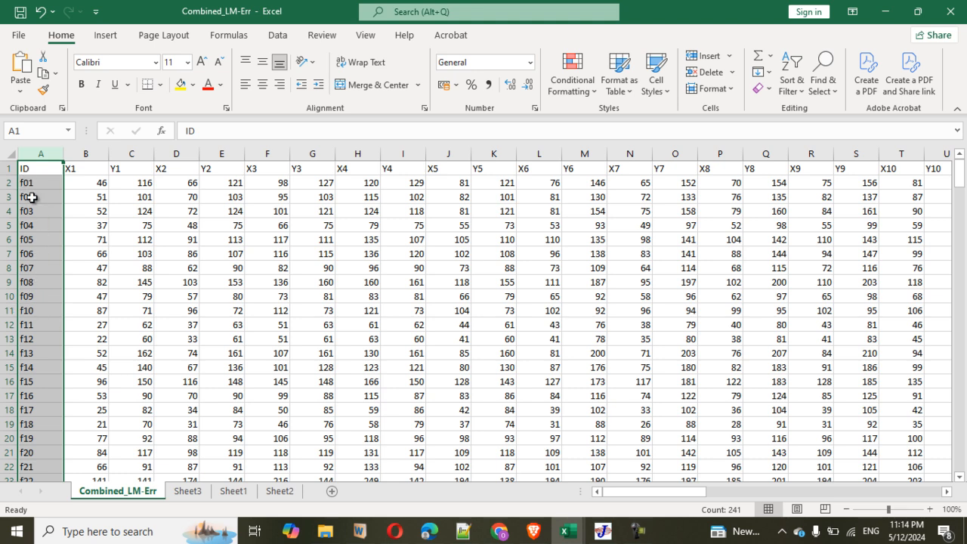
left_click(111, 249)
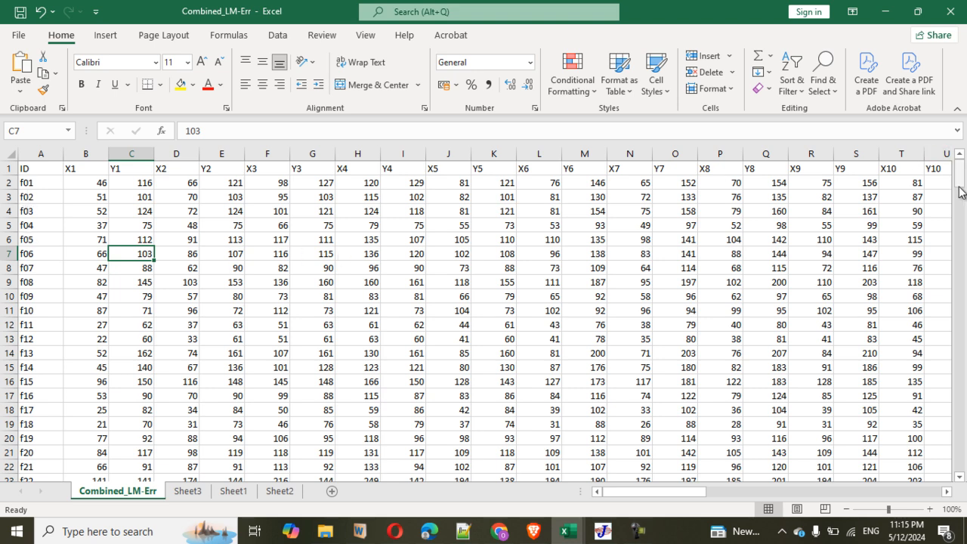
left_click_drag(962, 185, 961, 291)
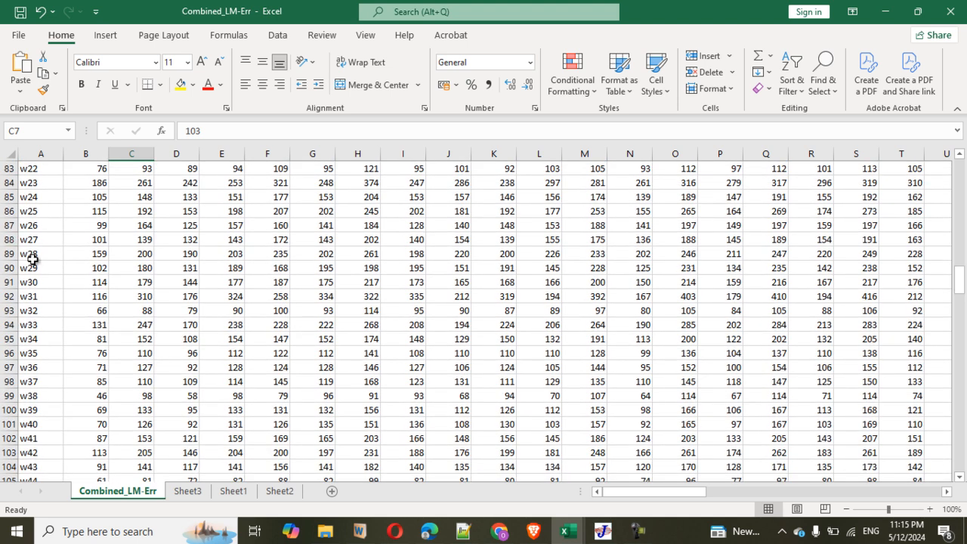
left_click_drag(963, 281, 964, 162)
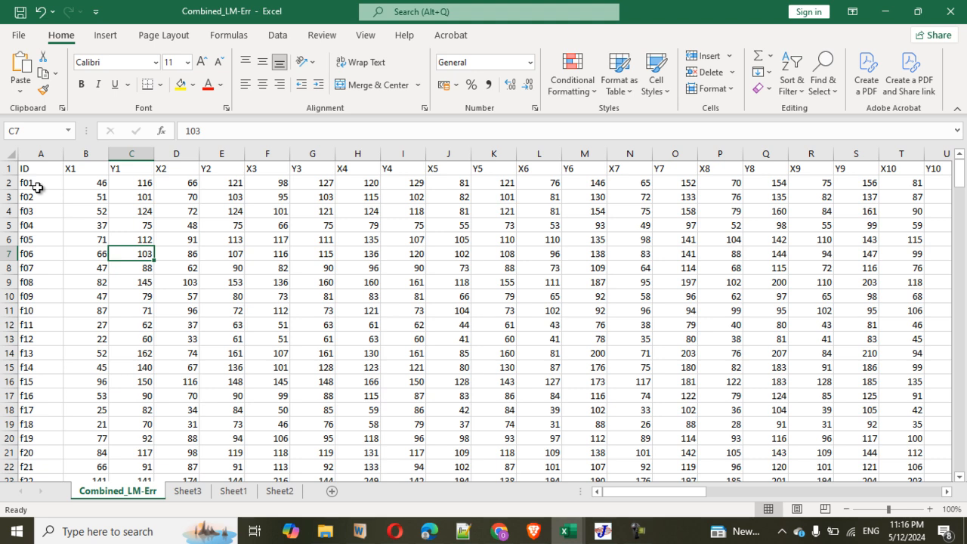
left_click_drag(959, 184, 962, 243)
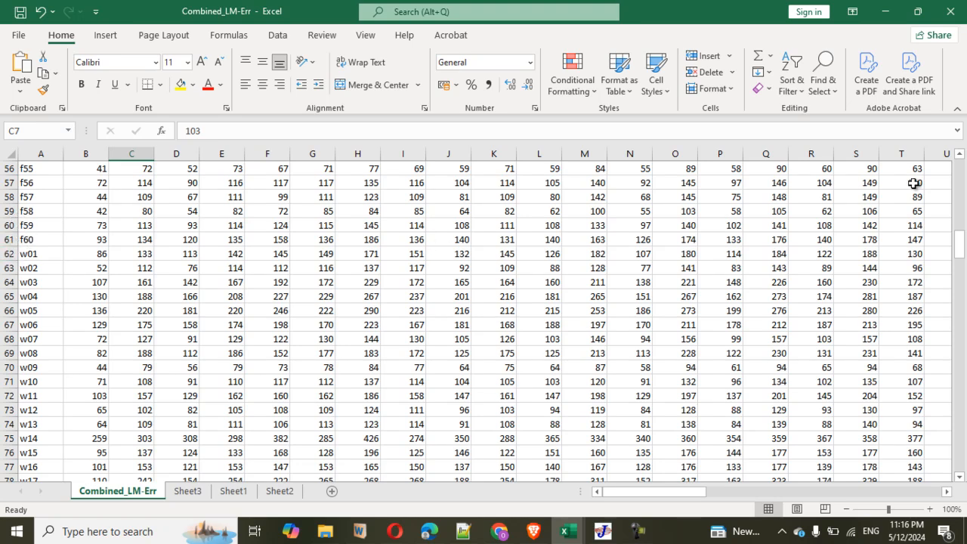
left_click_drag(959, 243, 959, 167)
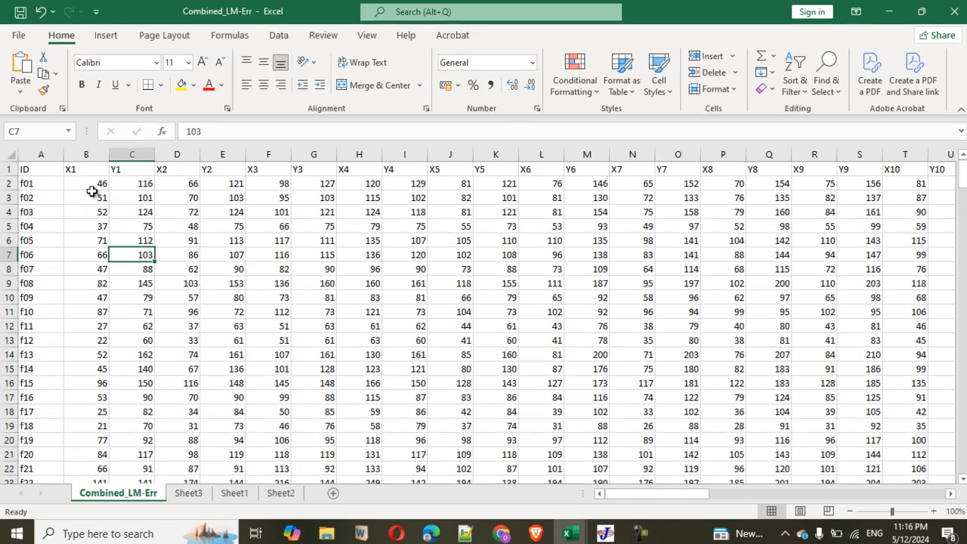
Switch to MorphoJ and extract a new classifier named ID from the identifier strings, using characters 1 to 3
key("alt+Tab")
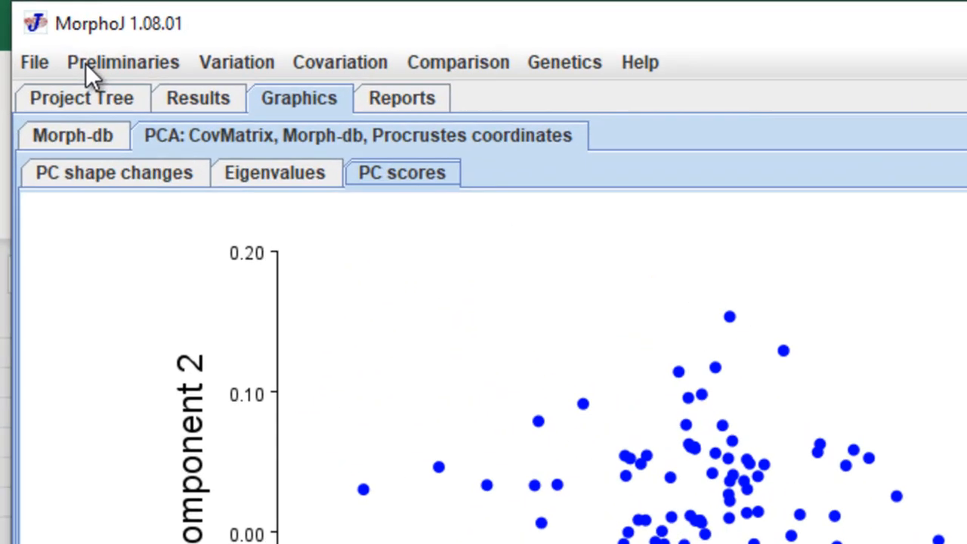
left_click(51, 38)
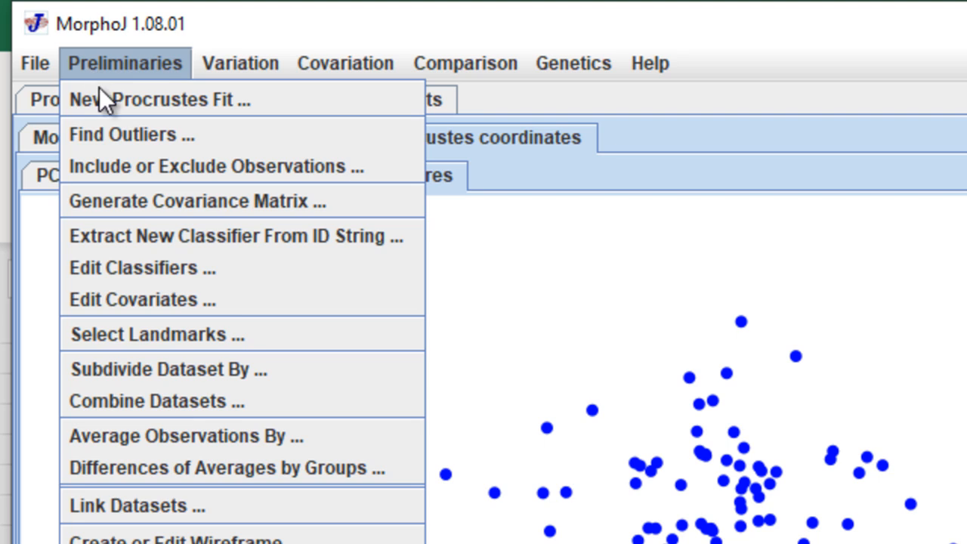
left_click(155, 243)
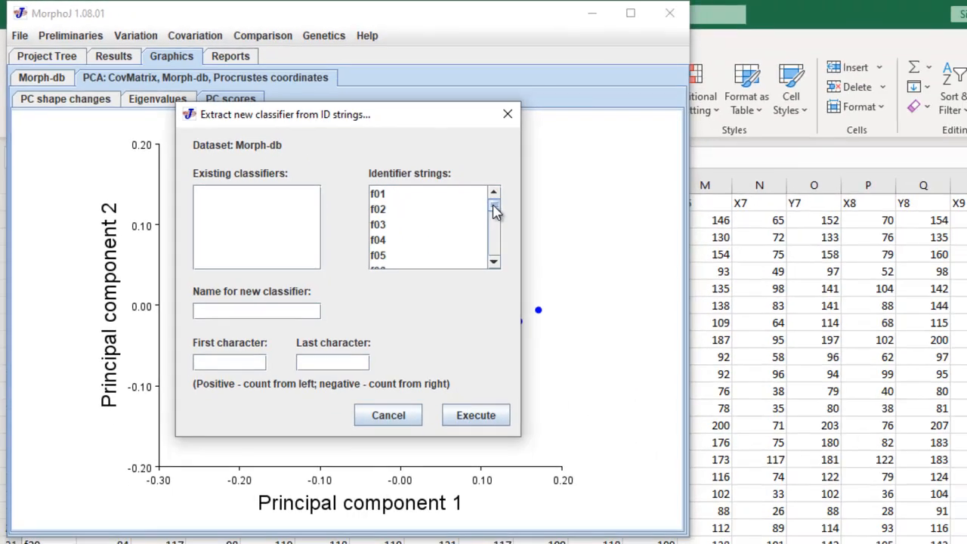
left_click_drag(875, 367, 877, 404)
left_click_drag(495, 228, 494, 200)
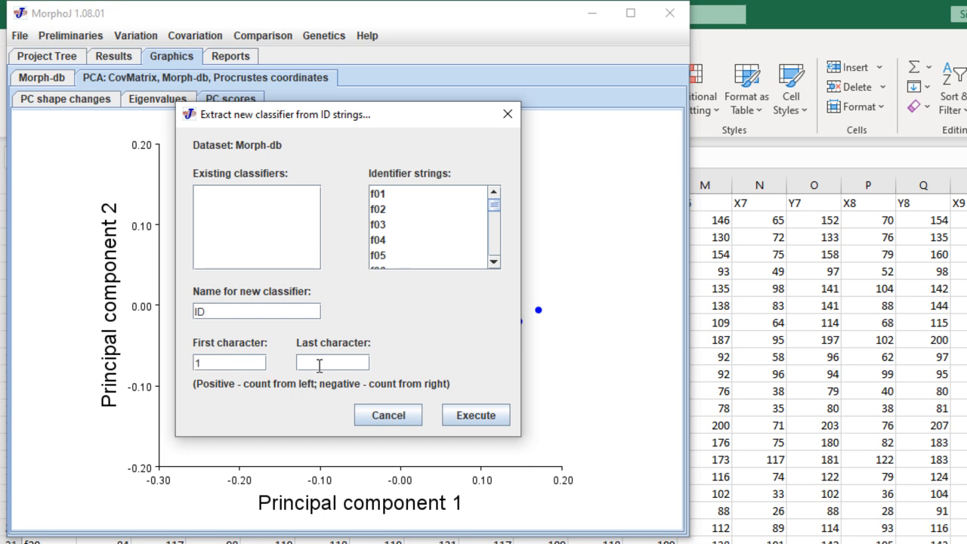
type("3")
left_click(474, 421)
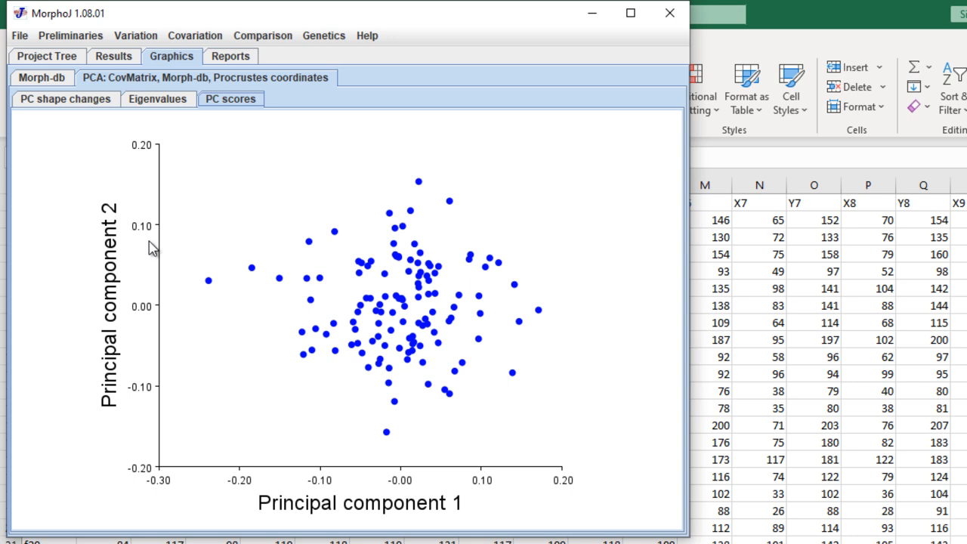
Extract a second classifier named SEX from the identifier strings, with both first and last character set to 1
left_click(56, 39)
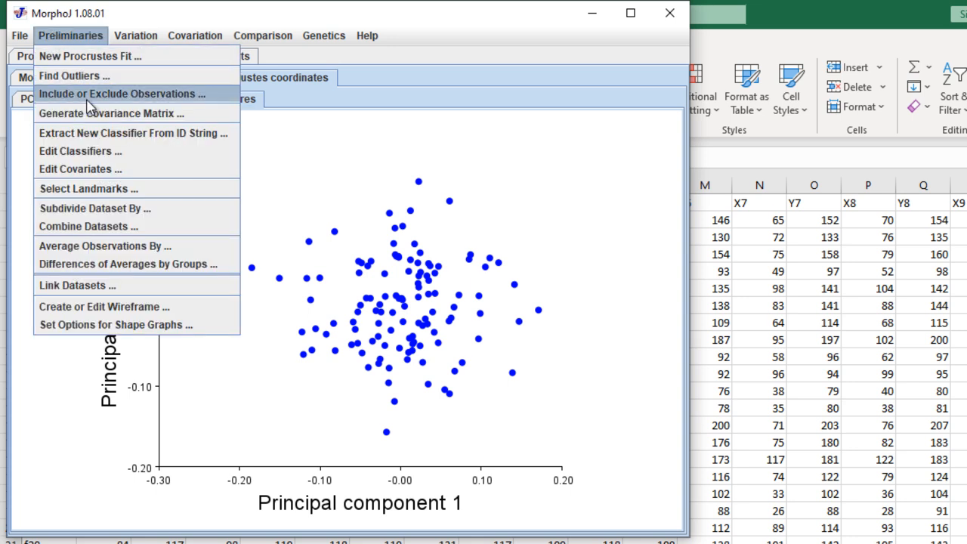
left_click(97, 134)
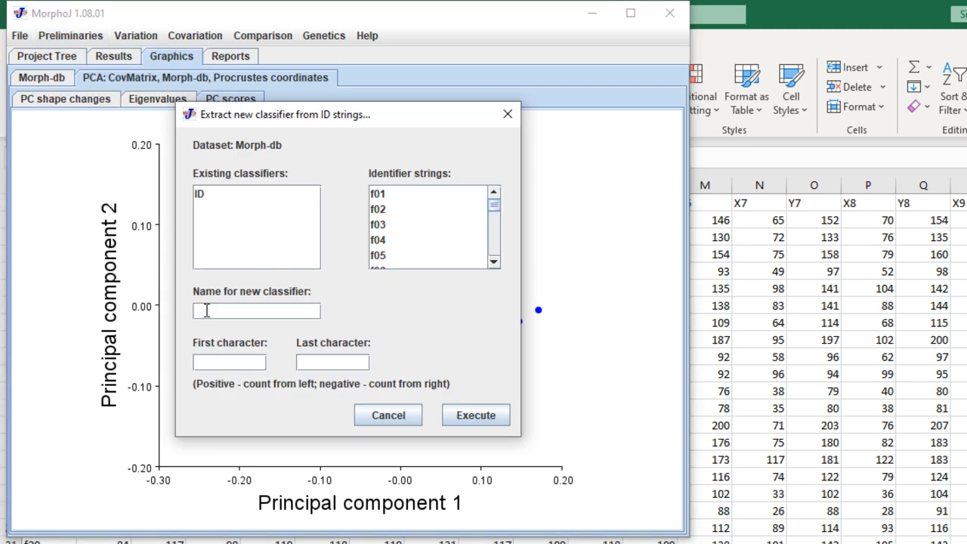
type("SEX")
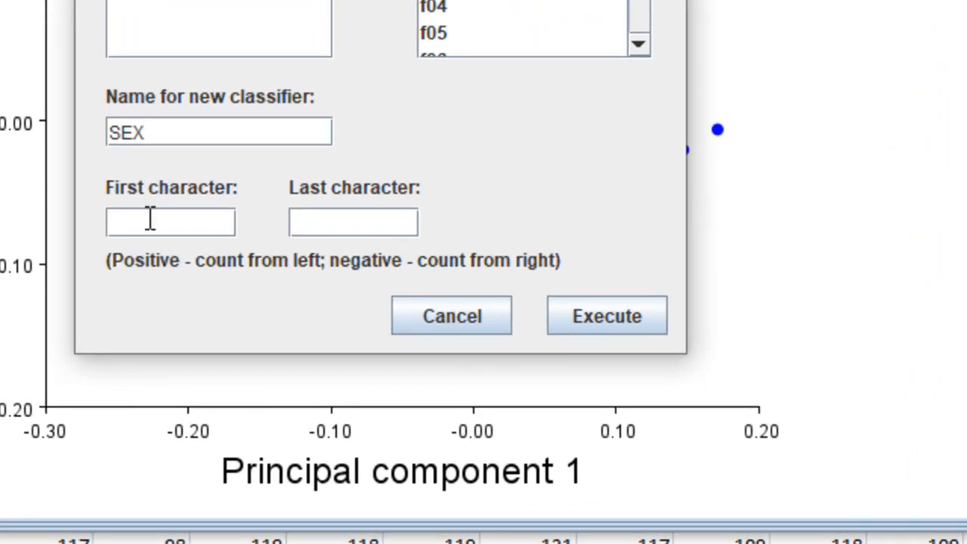
left_click(150, 219)
type("1")
key("Tab")
type("1")
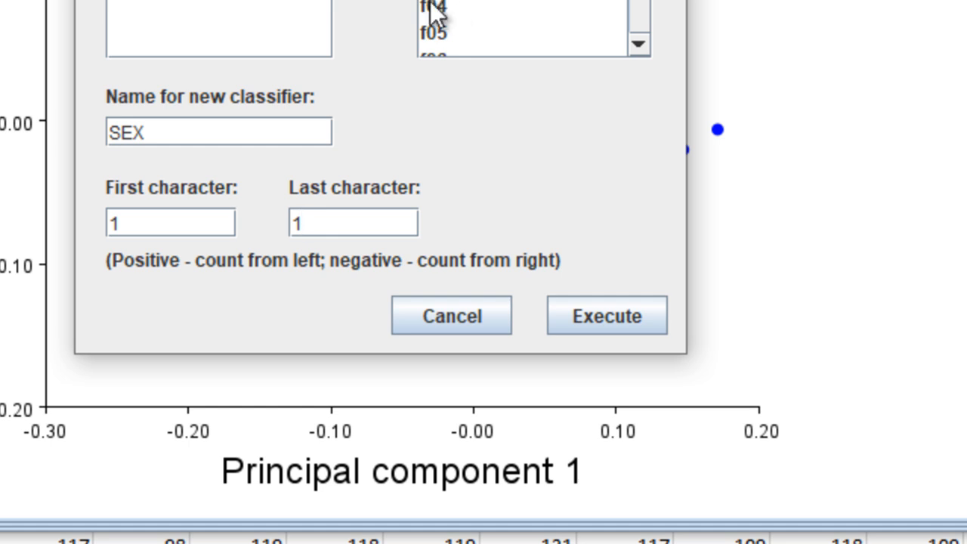
left_click(620, 321)
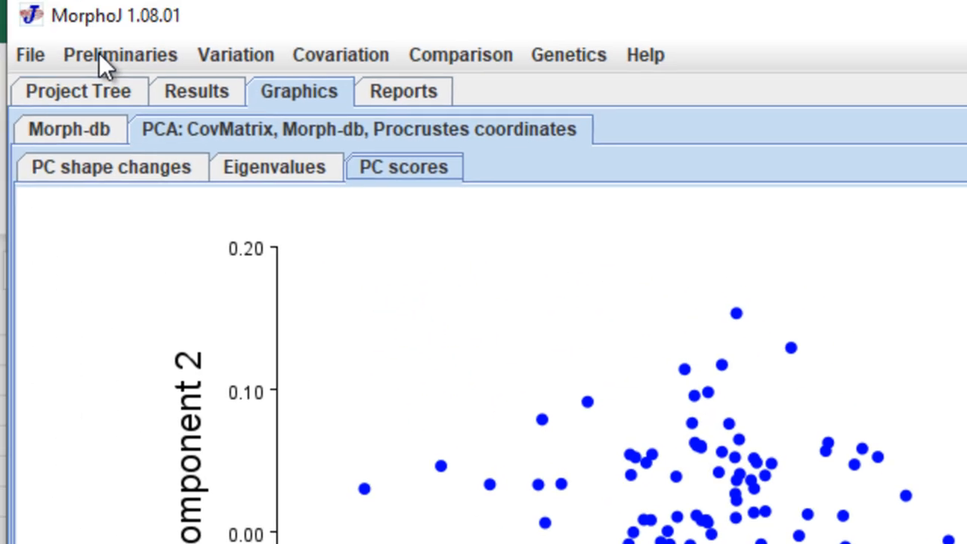
Open the classifiers of the Morph-db dataset for editing and review the ID and SEX values through the last specimen
left_click(104, 58)
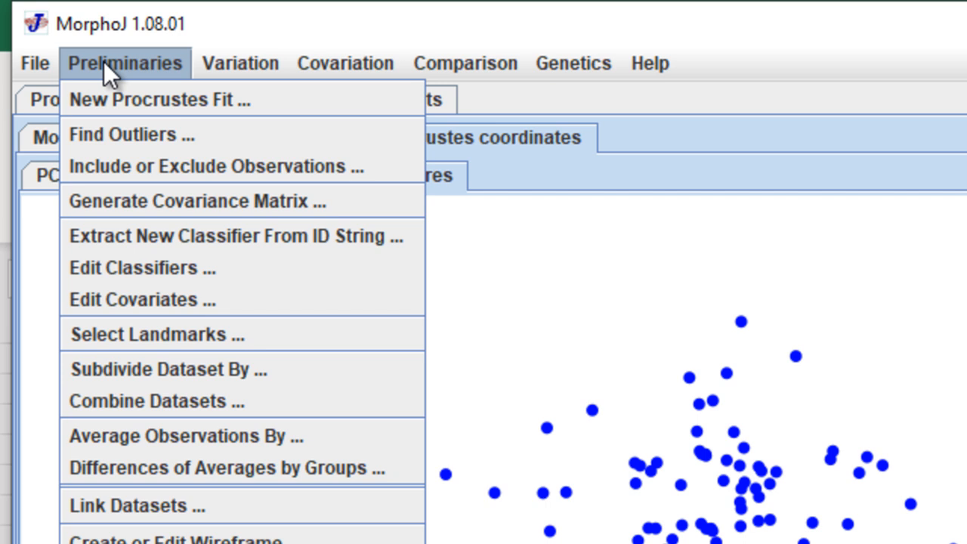
left_click(177, 267)
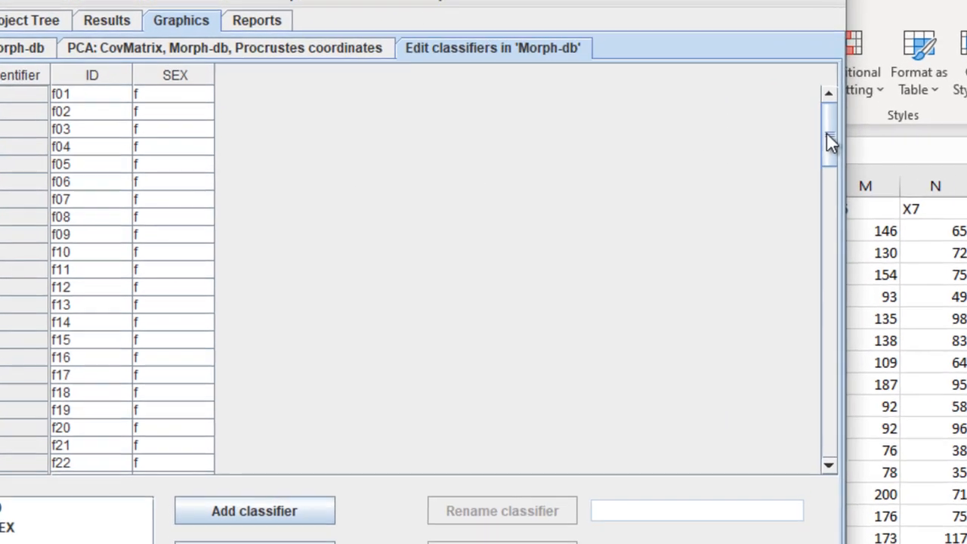
left_click_drag(676, 146, 676, 148)
left_click_drag(855, 137, 844, 439)
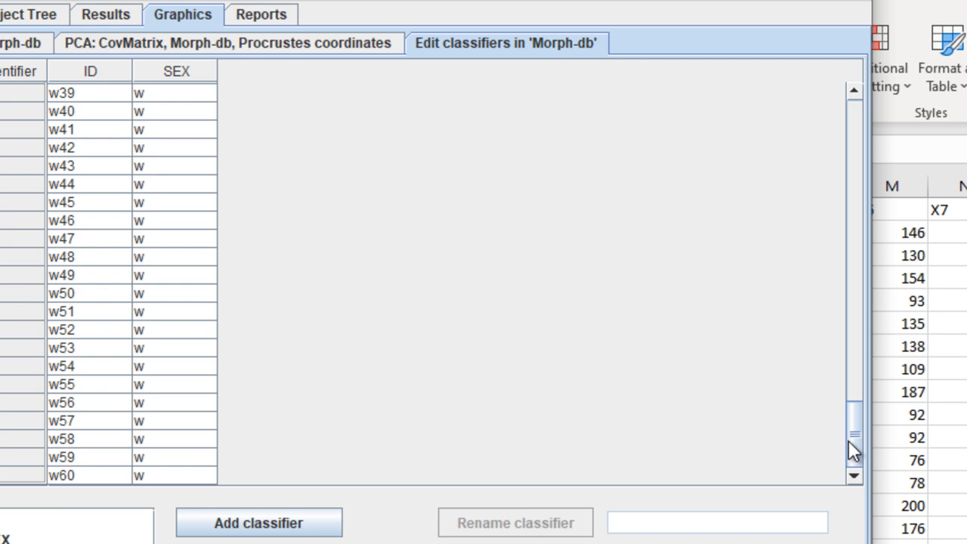
left_click_drag(849, 440, 851, 165)
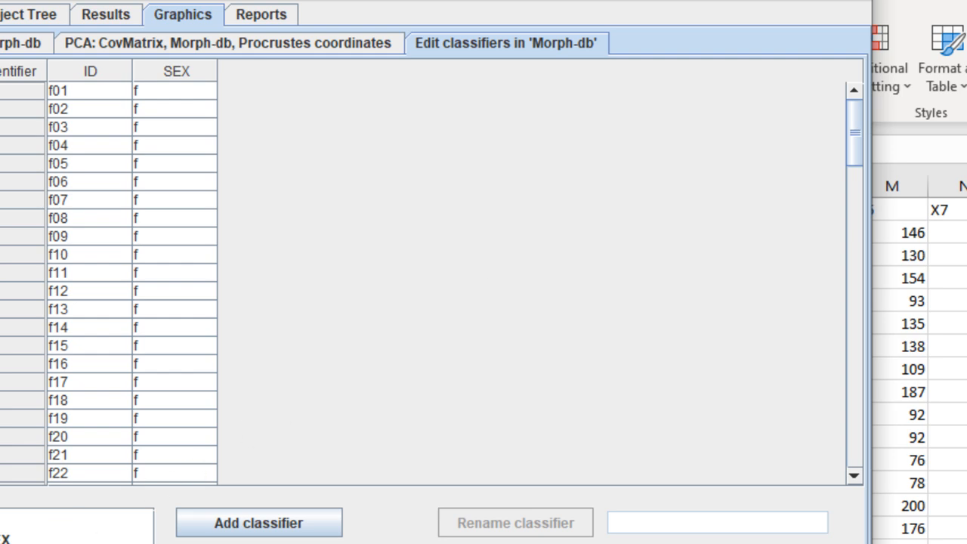
Replace all f values in the SEX classifier with Female
left_click(6, 539)
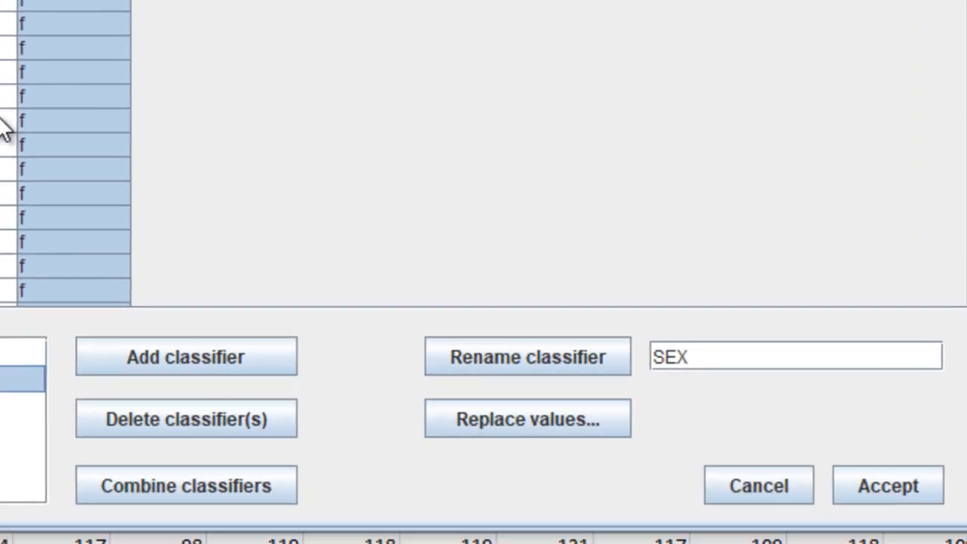
left_click(491, 424)
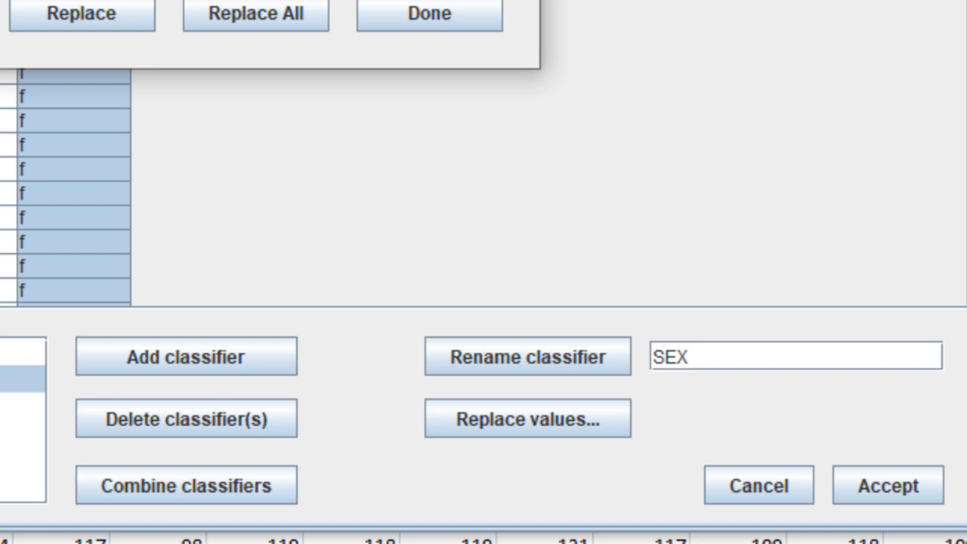
type("fEMALE")
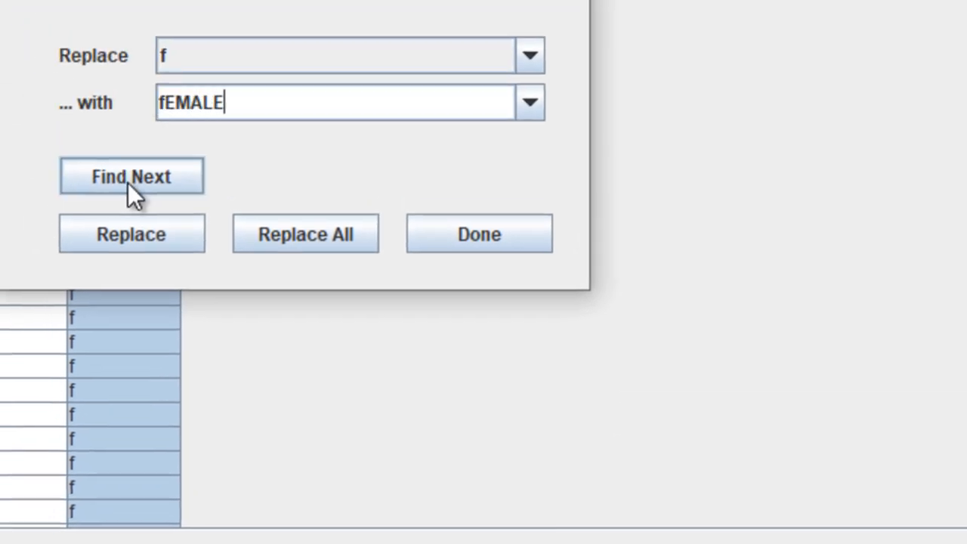
key("BackSpace")
key("BackSpace")
key("BackSpace")
key("BackSpace")
key("BackSpace")
key("BackSpace")
type("FE")
key("BackSpace")
type("emale")
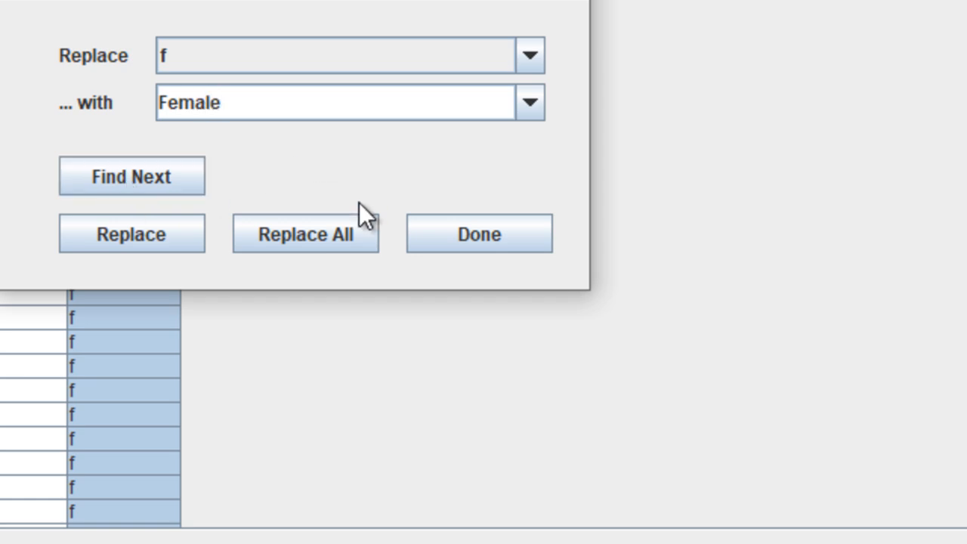
left_click(338, 234)
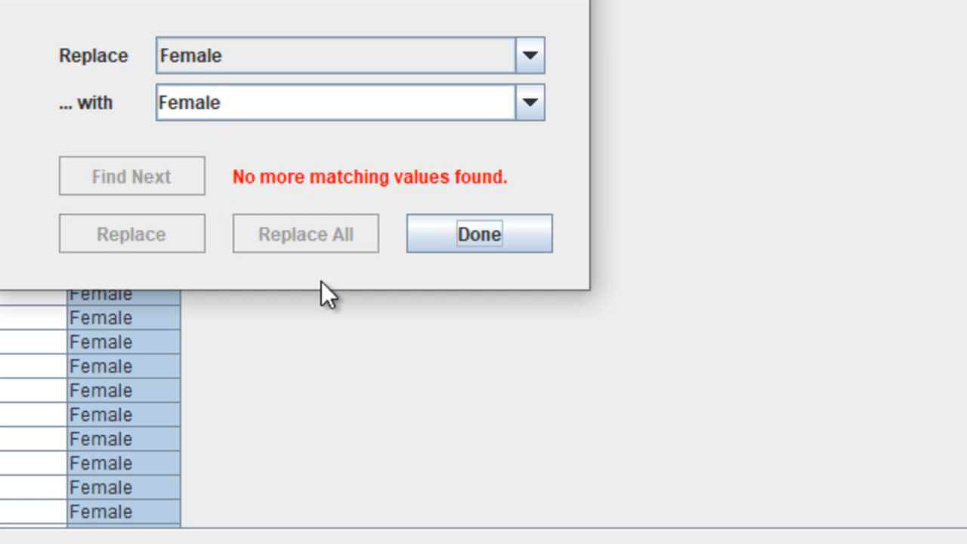
Replace all w values in the SEX classifier with Male, finish the replacement and check the last specimens' values
left_click(536, 58)
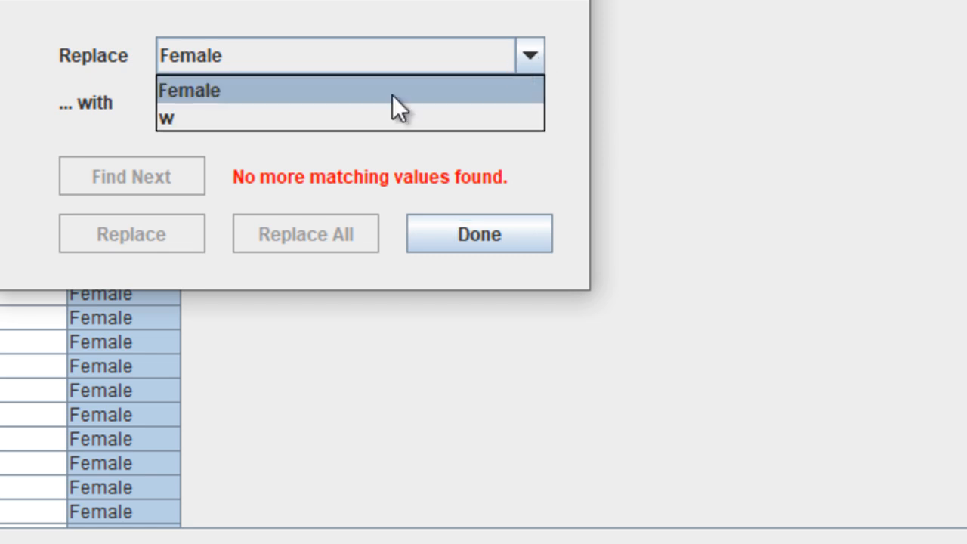
left_click(362, 117)
left_click_drag(250, 99, 100, 98)
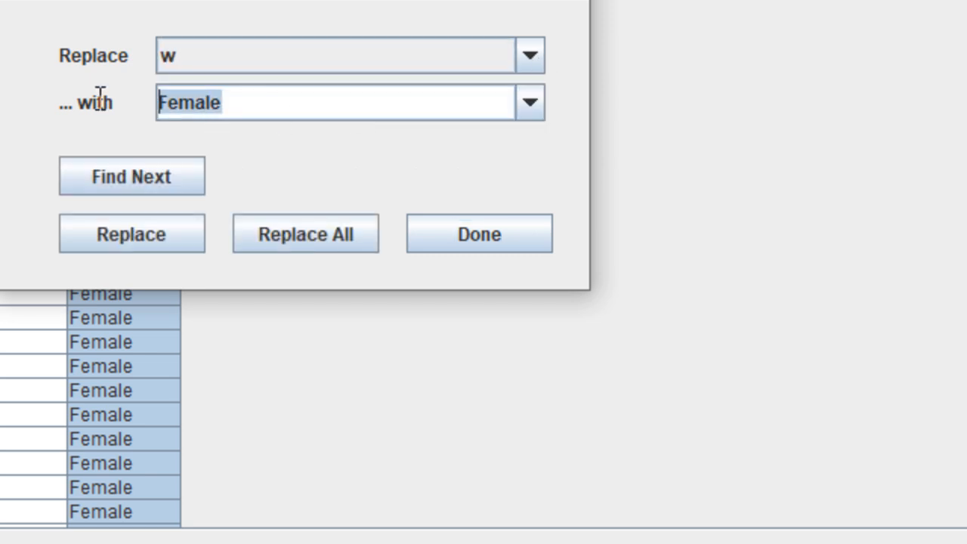
type("Male")
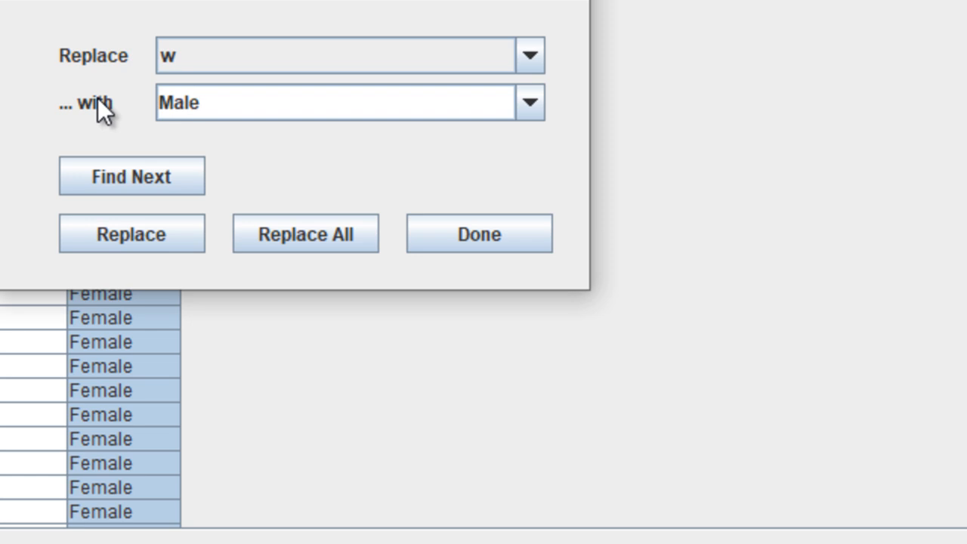
left_click(295, 236)
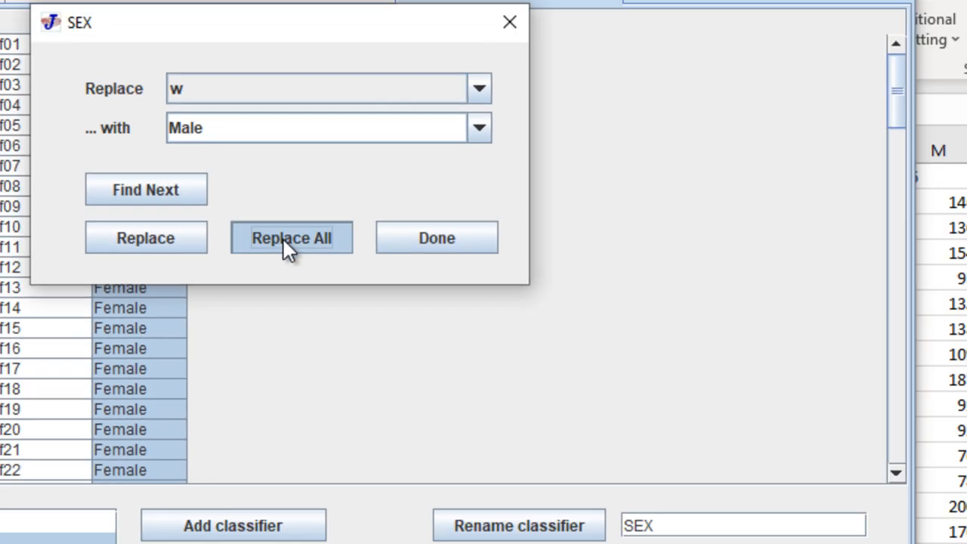
left_click(436, 238)
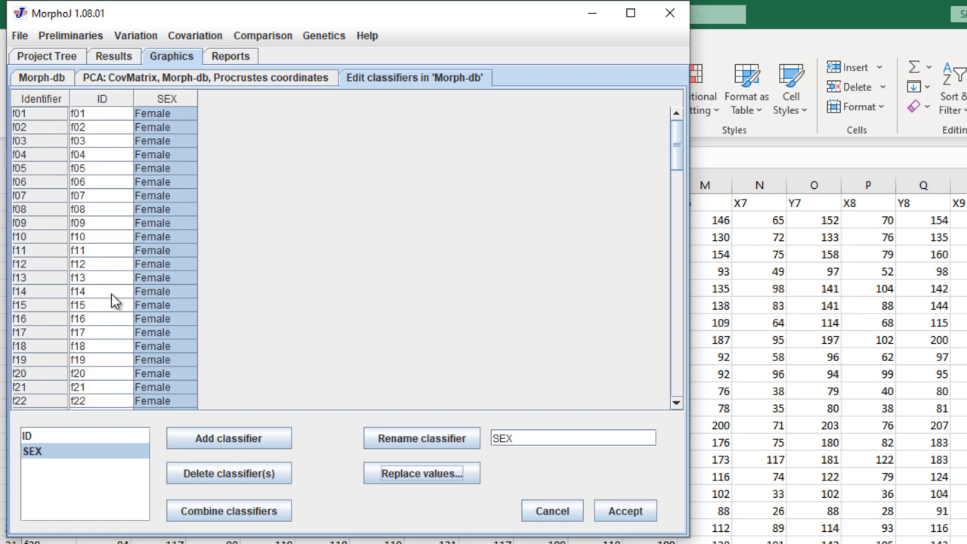
left_click_drag(677, 155, 673, 389)
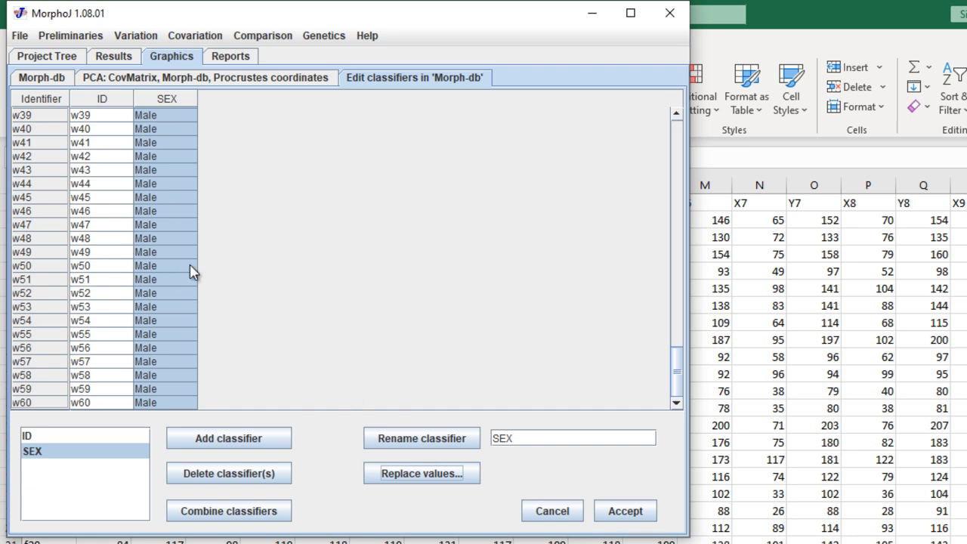
Accept the classifier edits and display the PC scores scatter plot of the Procrustes coordinates PCA
left_click(618, 516)
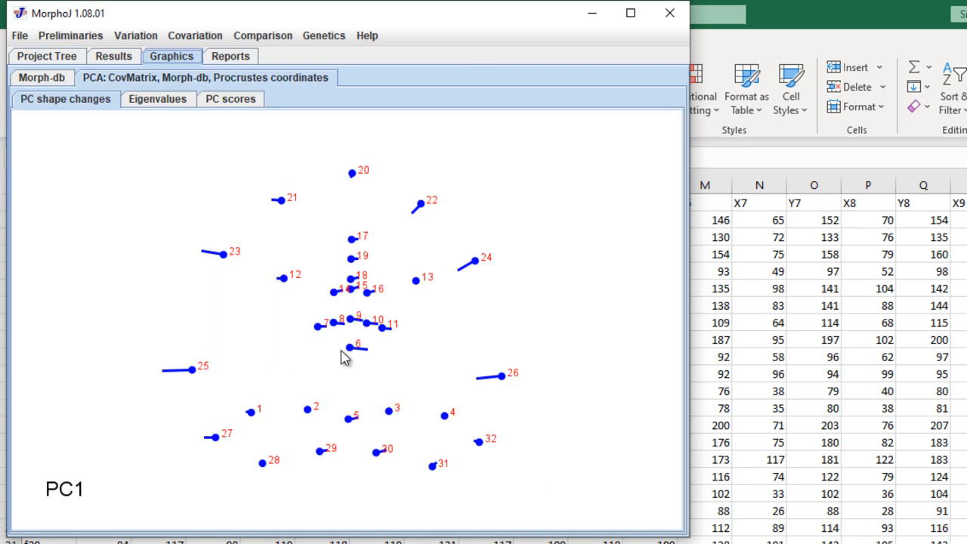
left_click(180, 100)
left_click(225, 105)
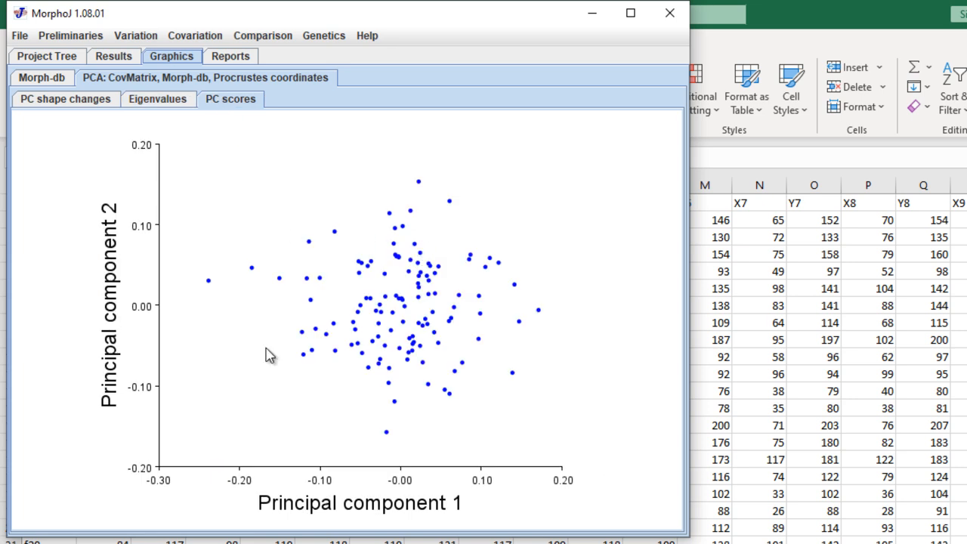
Color the data points of the PC scores plot by category using the SEX classifier
right_click(309, 205)
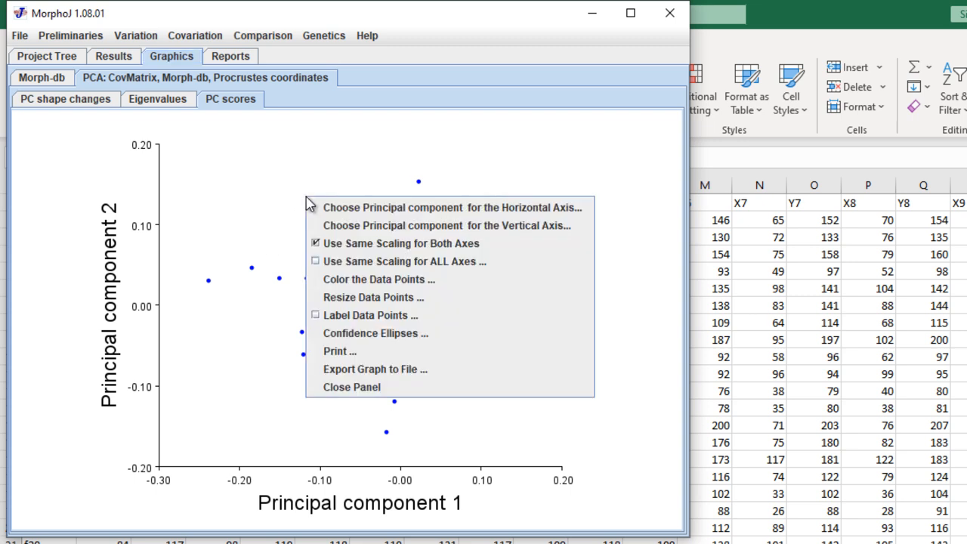
left_click(373, 281)
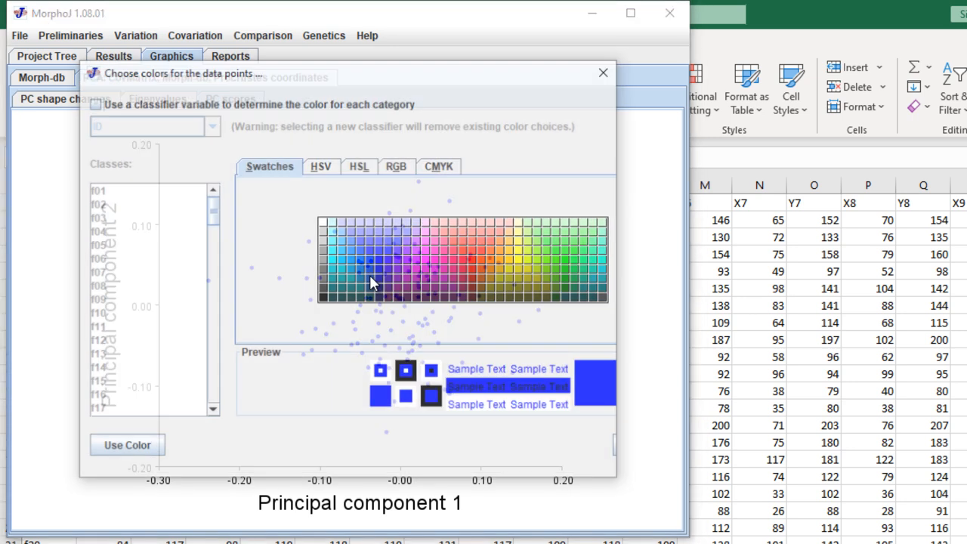
left_click(94, 103)
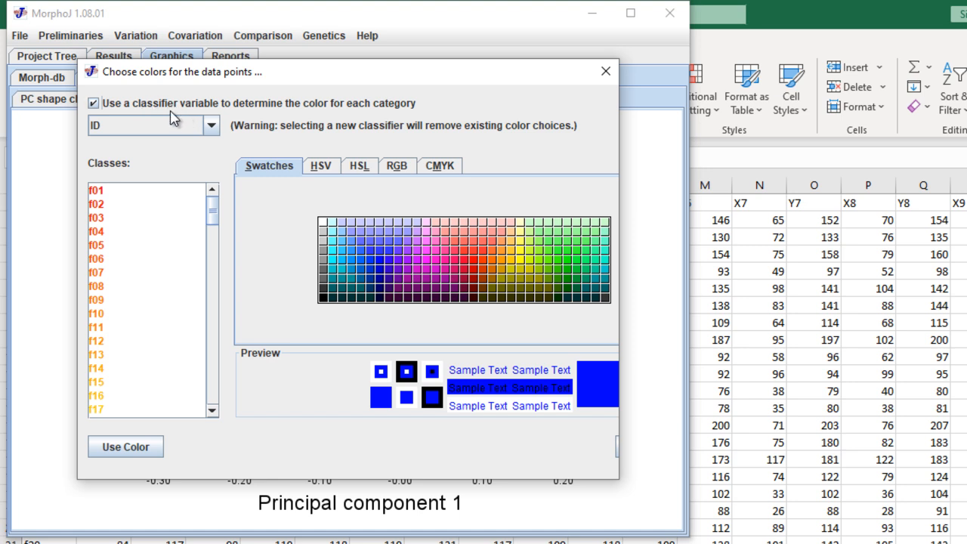
left_click(212, 127)
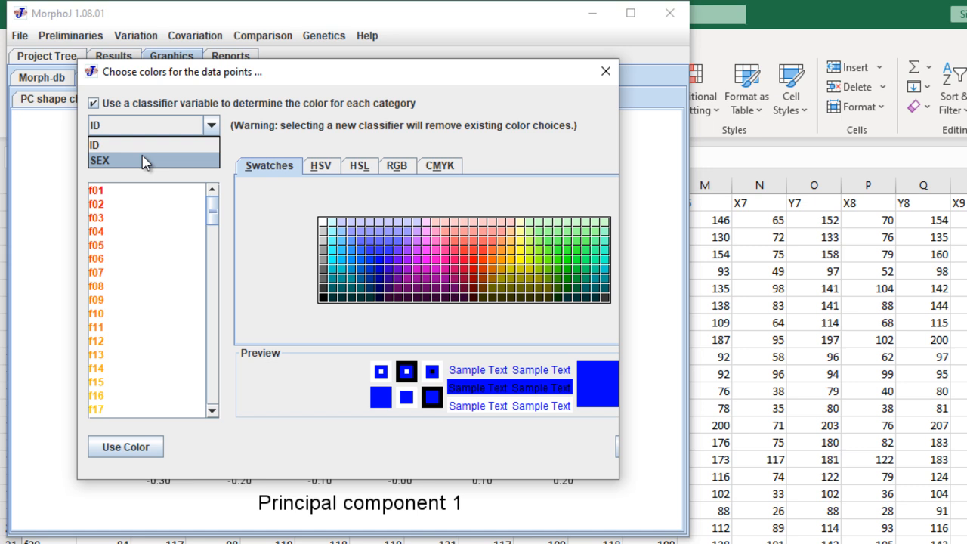
left_click(146, 162)
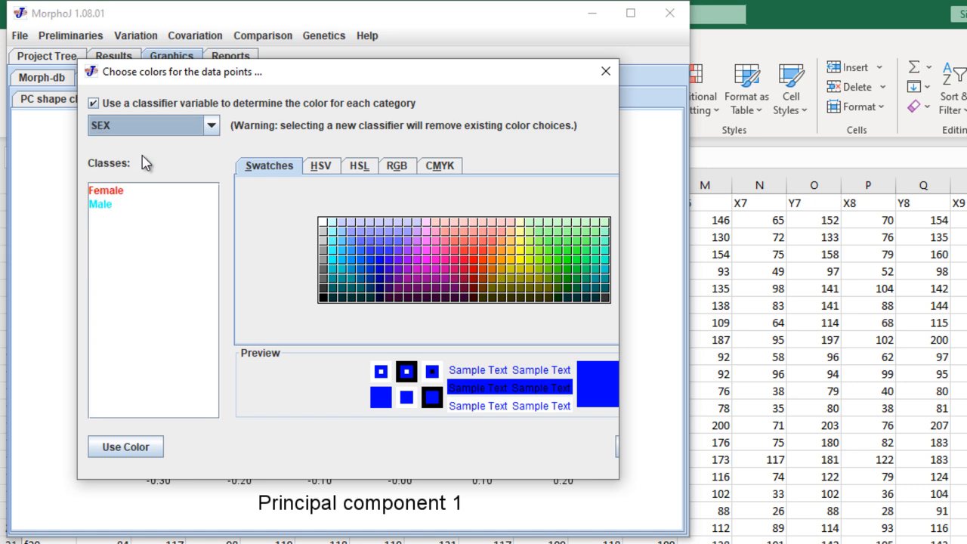
Assign dark blue (000099) to the Male class of the SEX classifier
left_click(108, 194)
left_click(105, 205)
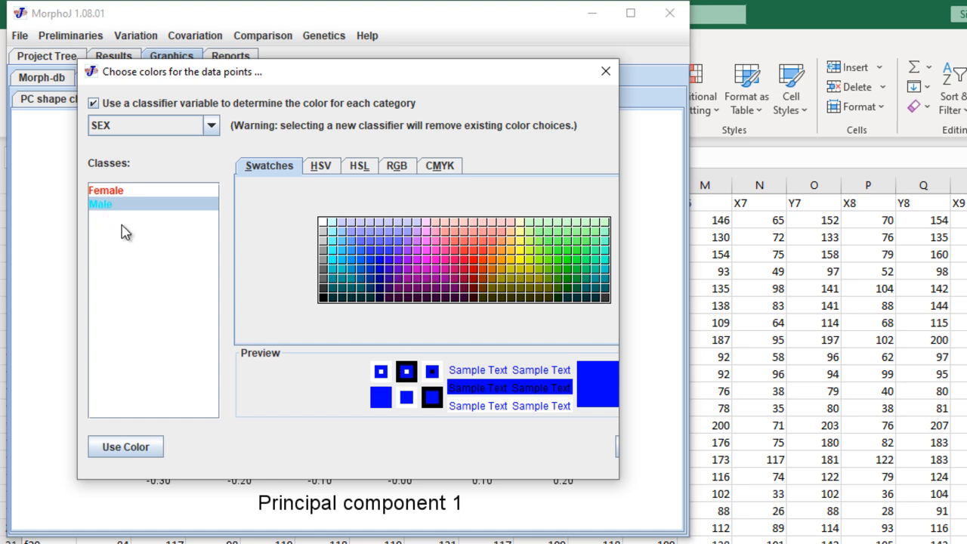
left_click(379, 279)
left_click(126, 450)
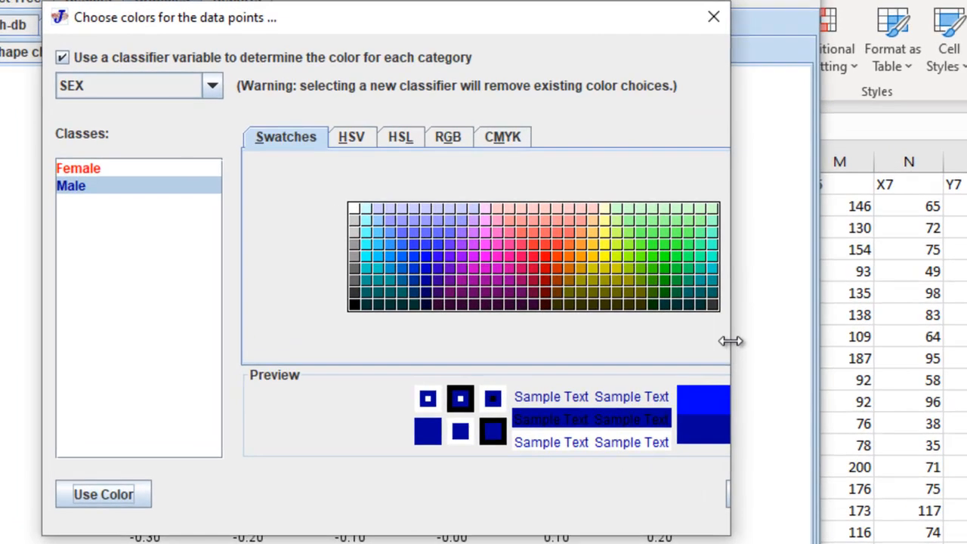
Widen the color dialog, look through the HSV, HSL, RGB and CMYK models for the Male class, and apply the class colors to the plot
left_click_drag(669, 332, 843, 375)
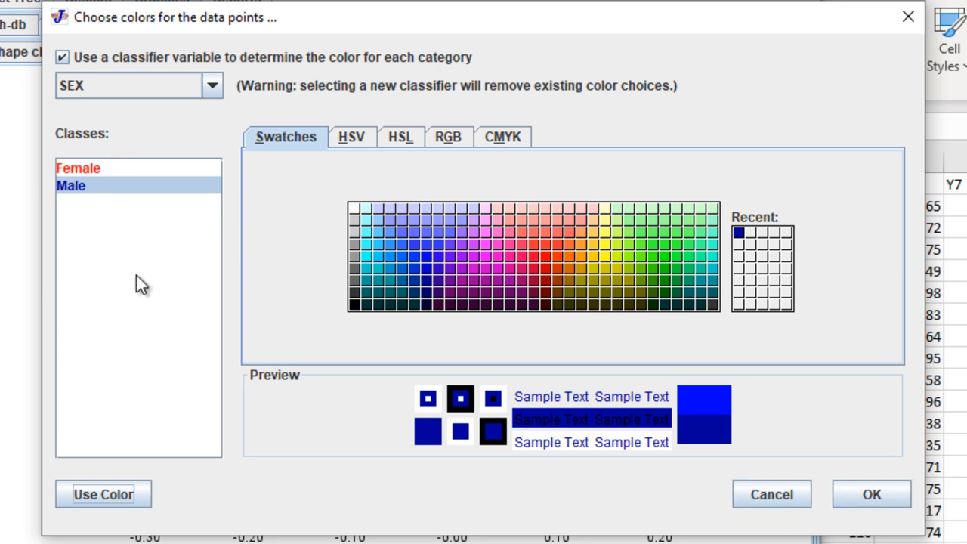
left_click(93, 166)
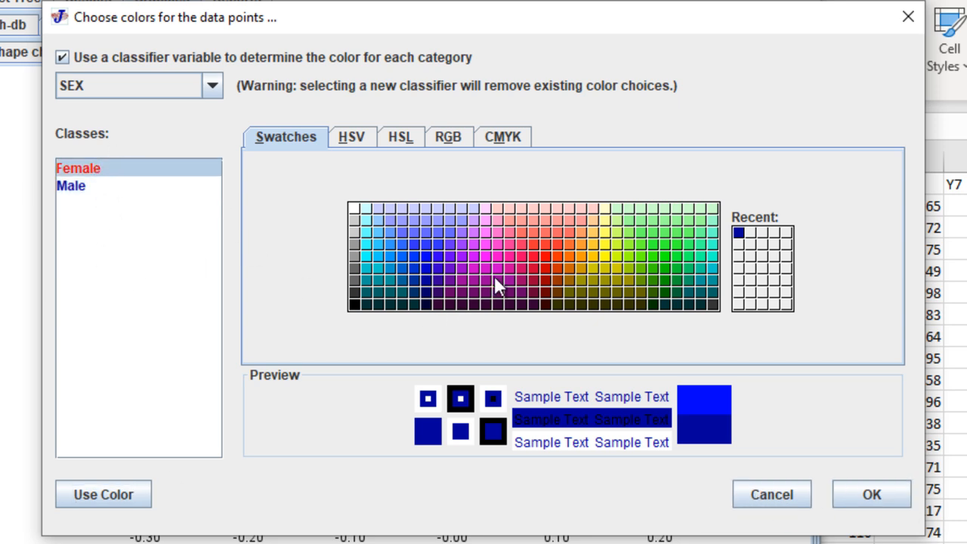
left_click(71, 188)
left_click(79, 169)
left_click(81, 185)
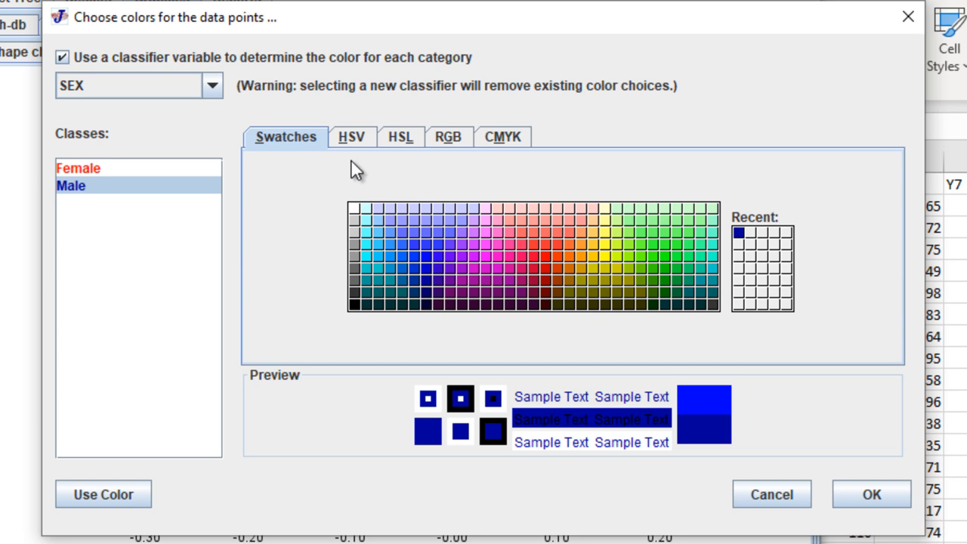
left_click(359, 140)
left_click(397, 139)
left_click(447, 136)
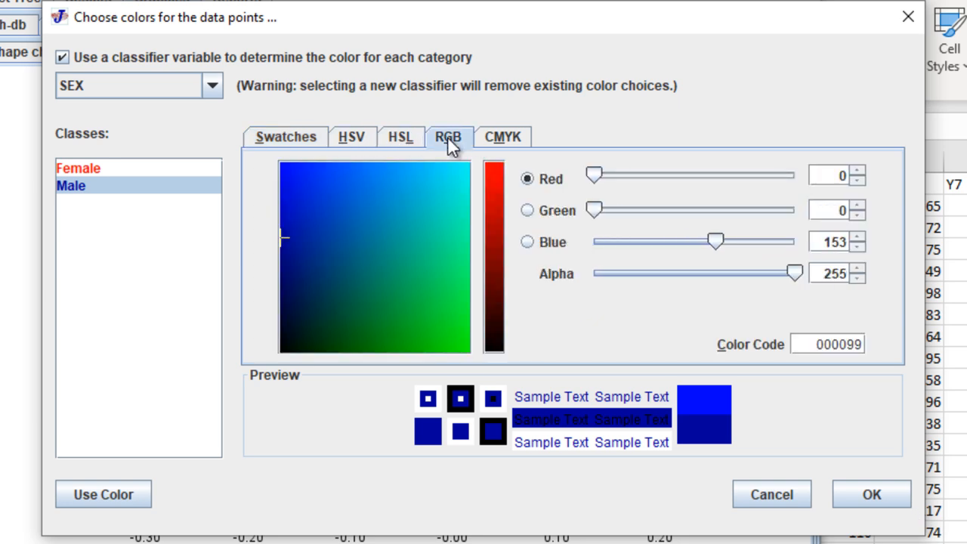
left_click(504, 137)
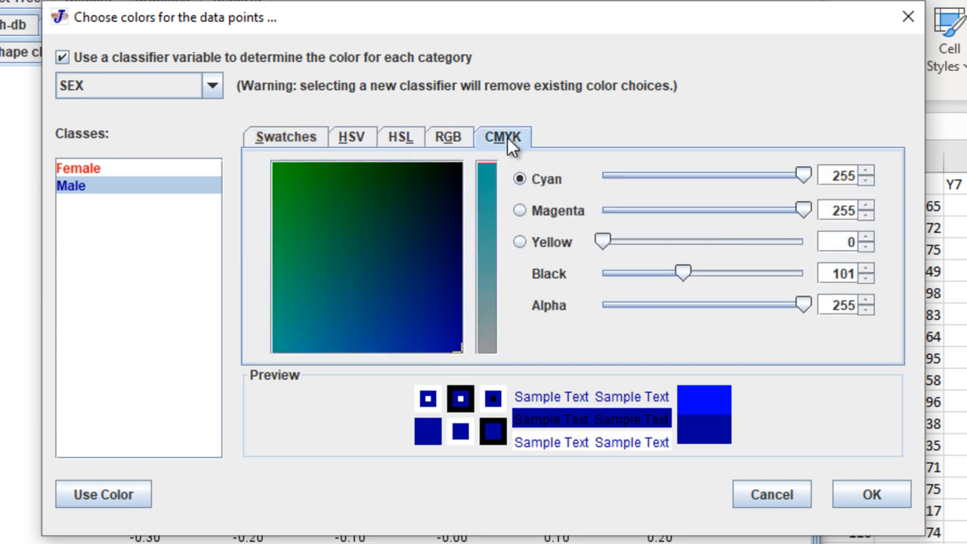
left_click(261, 144)
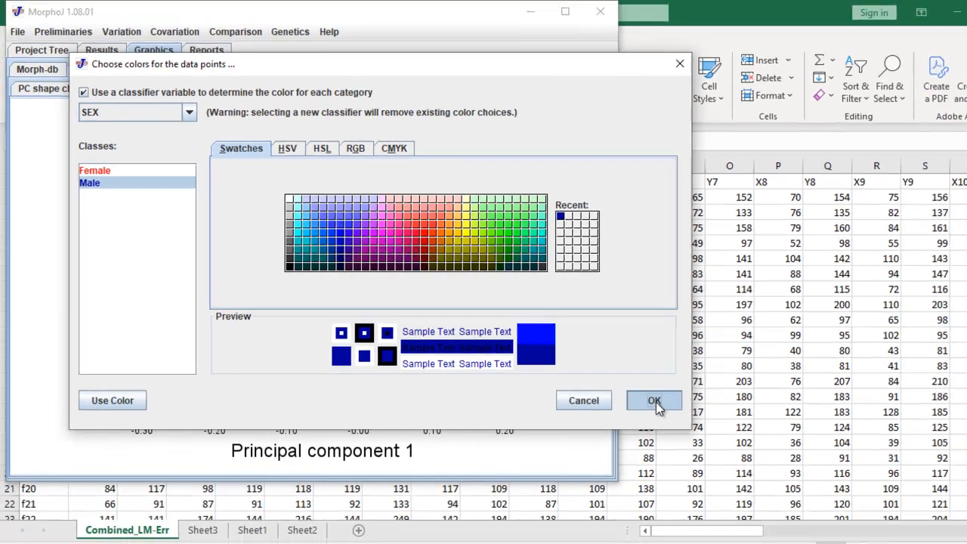
left_click(872, 495)
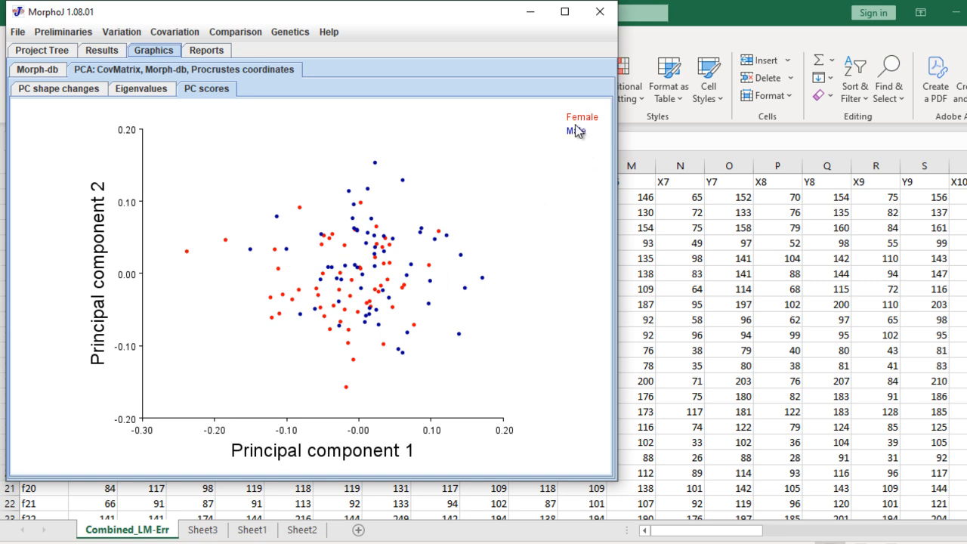
Resize the data points in the PC scores plot to a diameter of 8 screen pixels
right_click(319, 193)
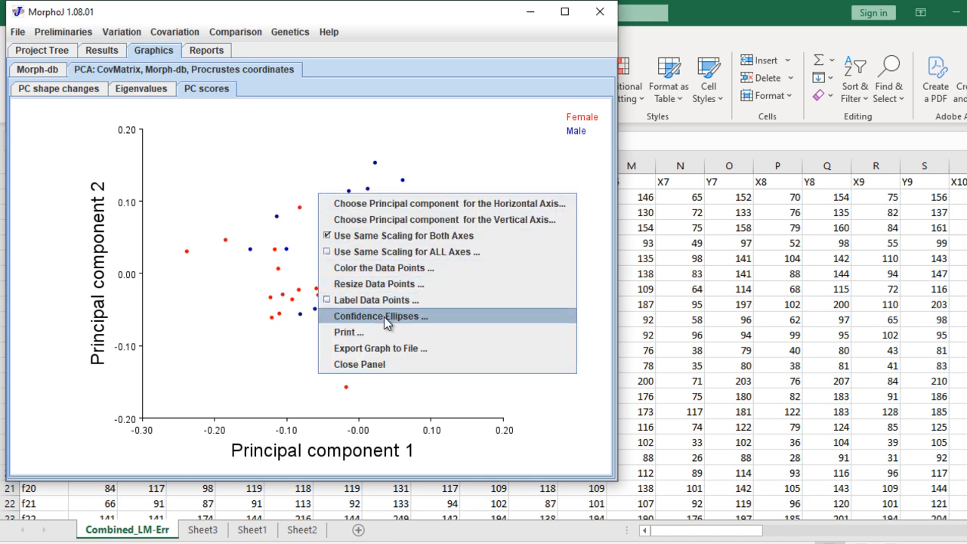
left_click(380, 284)
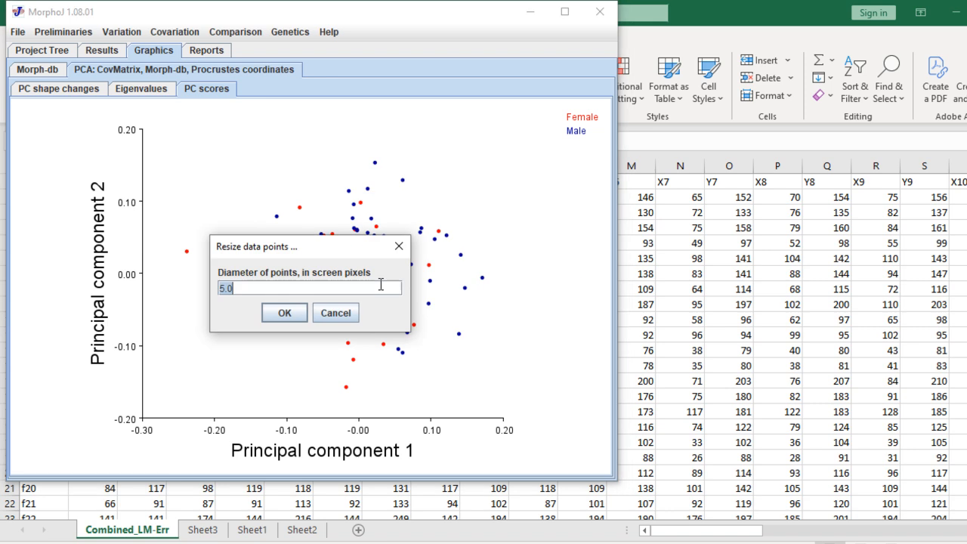
type("8")
key("Return")
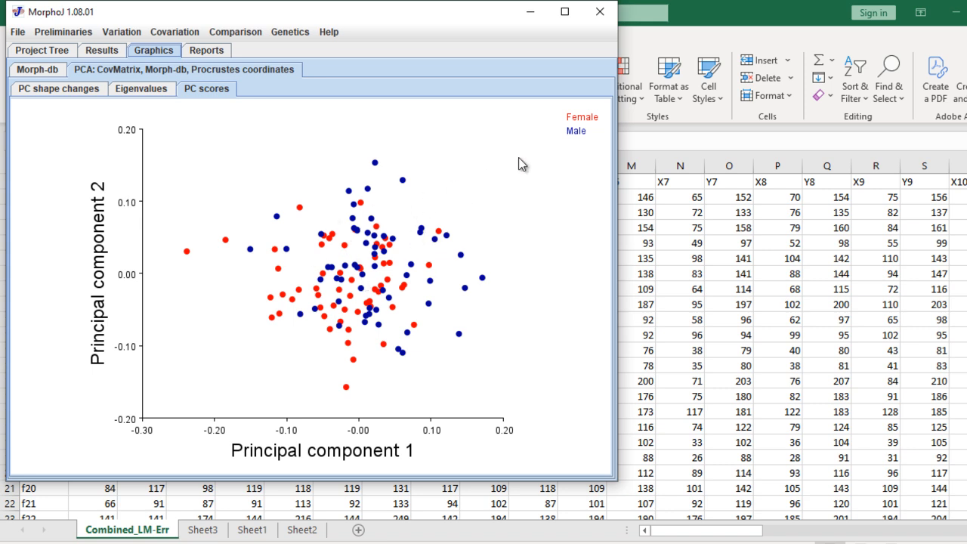
Set up the export of the PC scores graph as a PNG image file named sex-pca
right_click(287, 247)
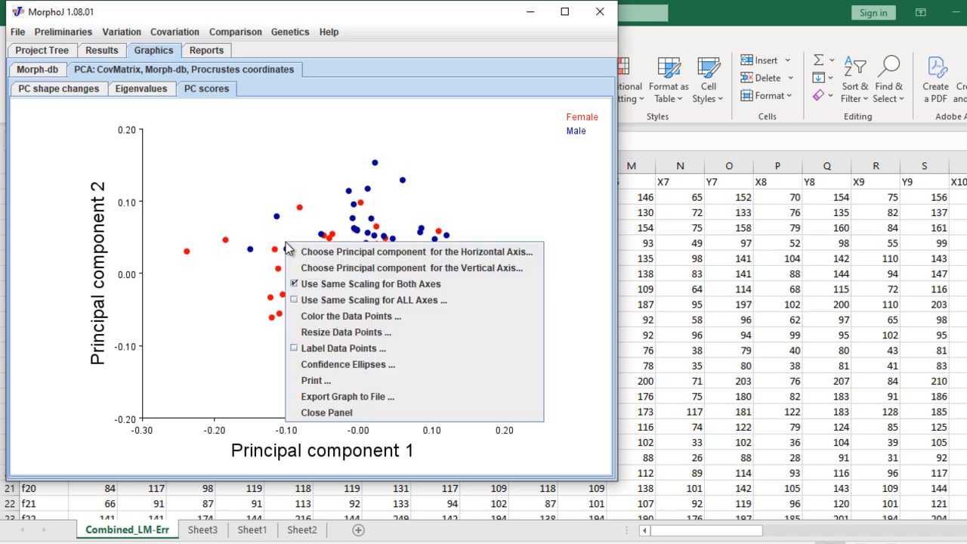
left_click(348, 397)
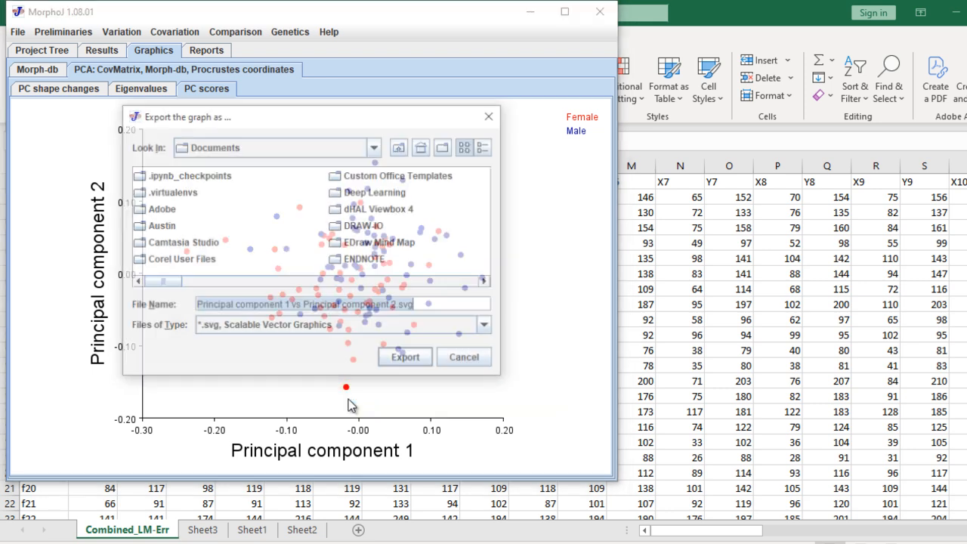
left_click(368, 329)
left_click(327, 362)
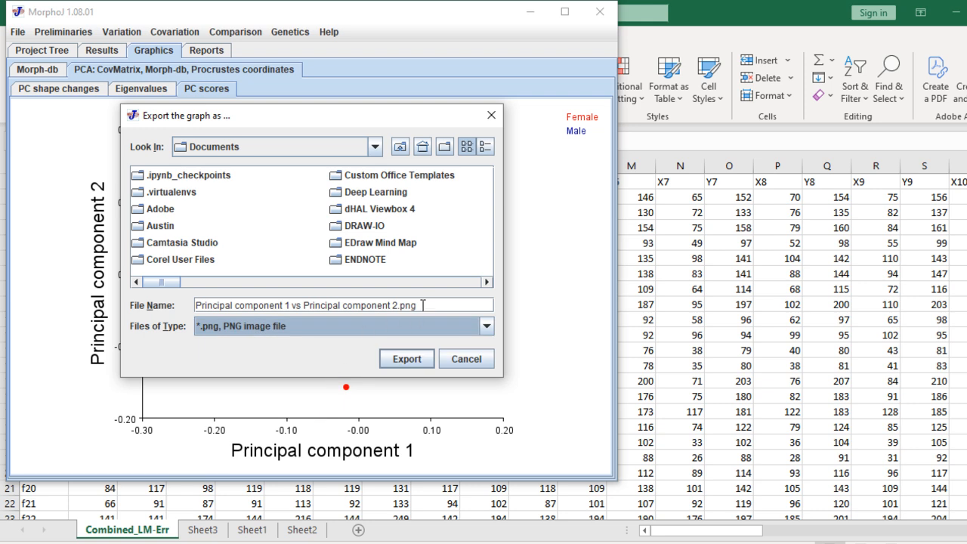
left_click_drag(423, 305, 182, 311)
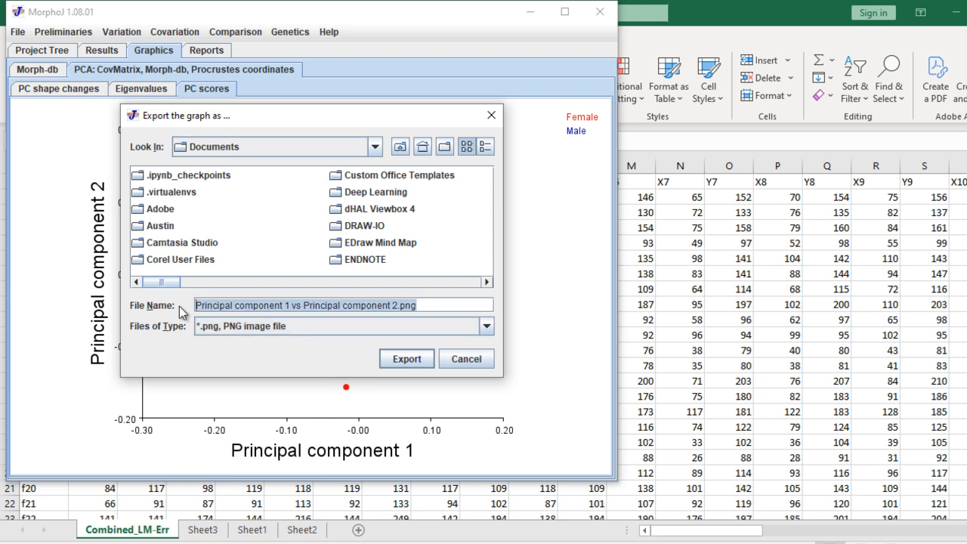
type("sex-pca")
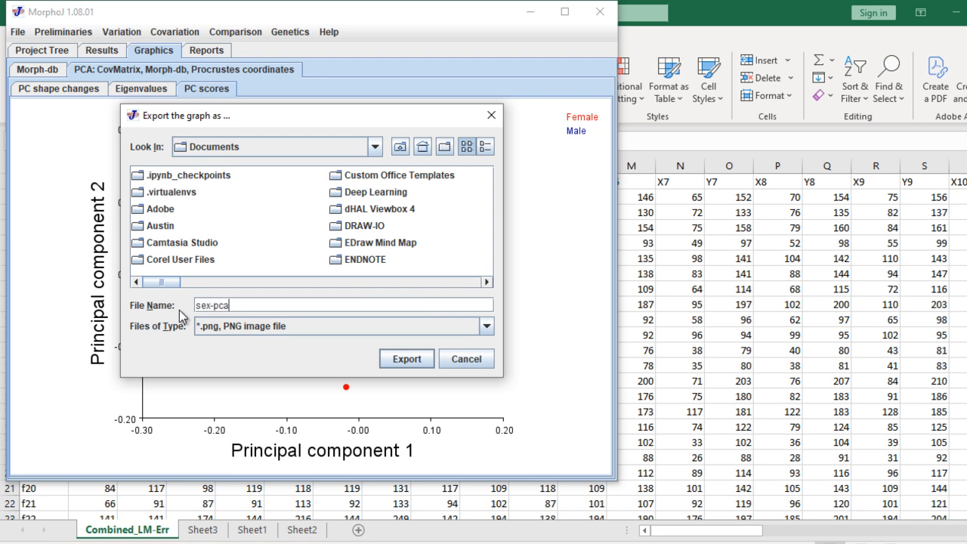
Choose the Downloads folder as the destination and export the graph there
left_click(373, 149)
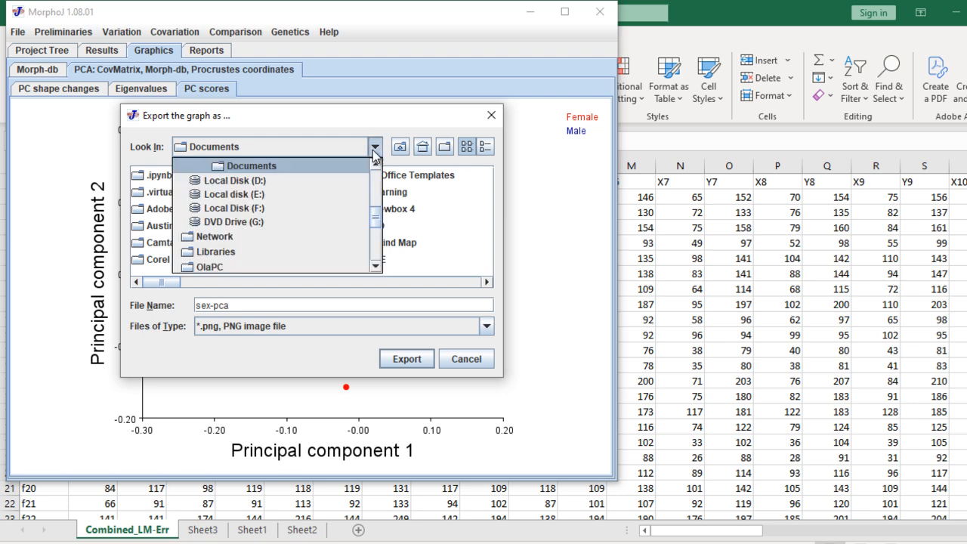
left_click(274, 182)
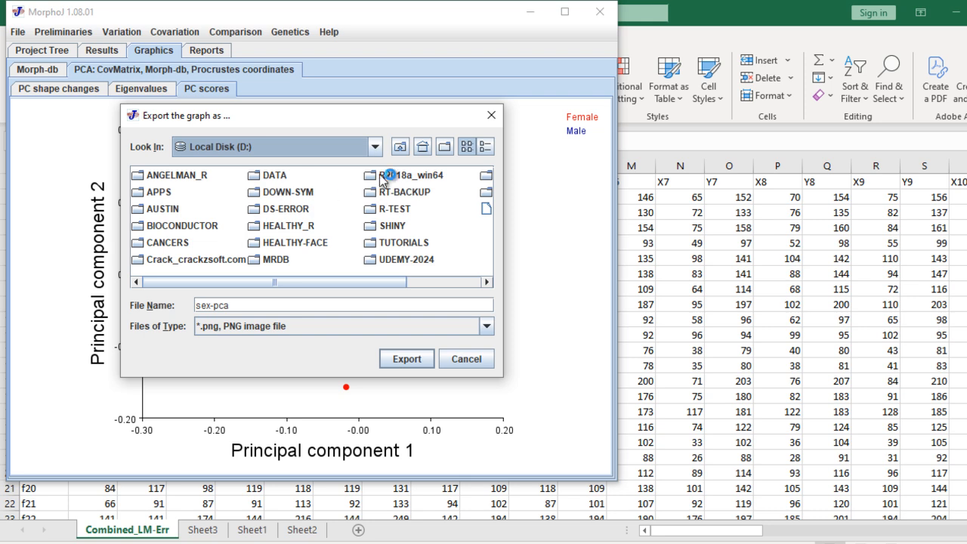
left_click(374, 148)
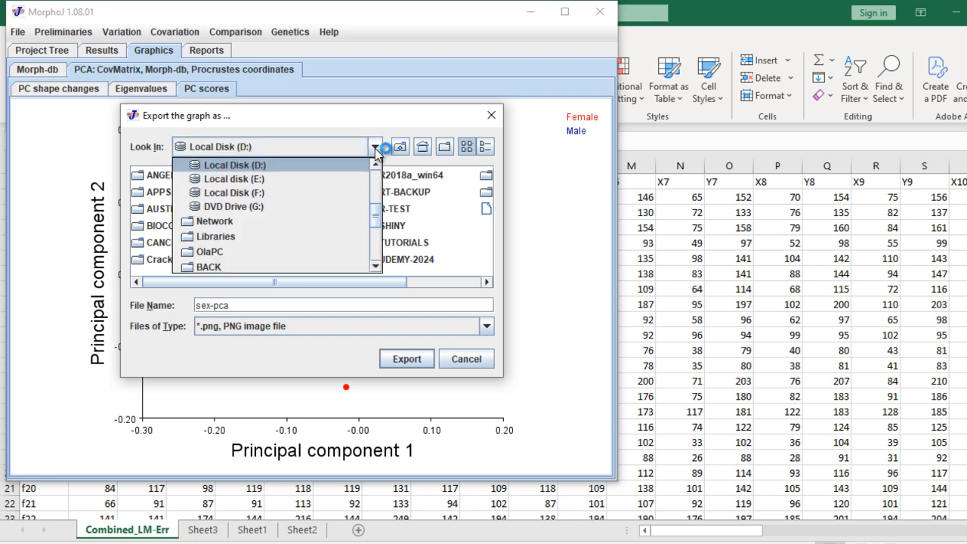
left_click(378, 195)
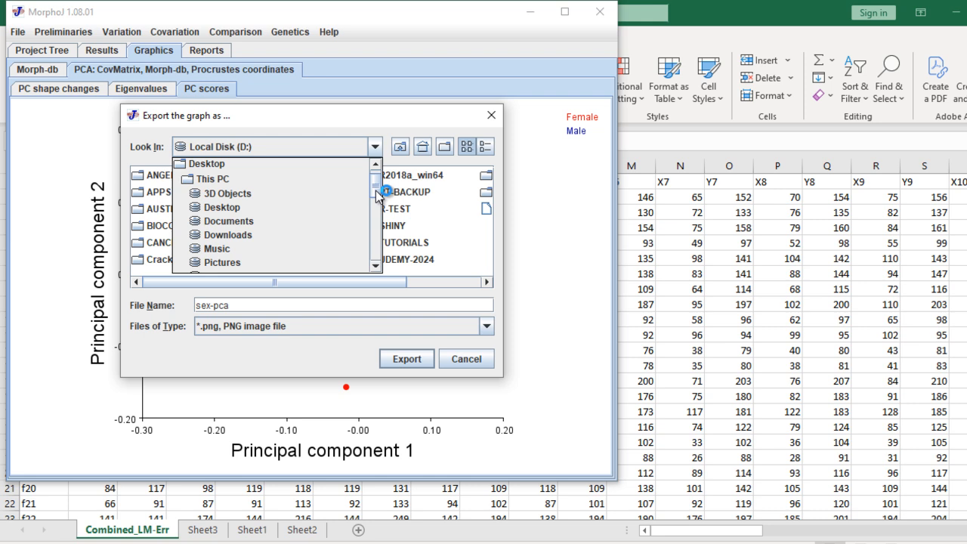
left_click(271, 235)
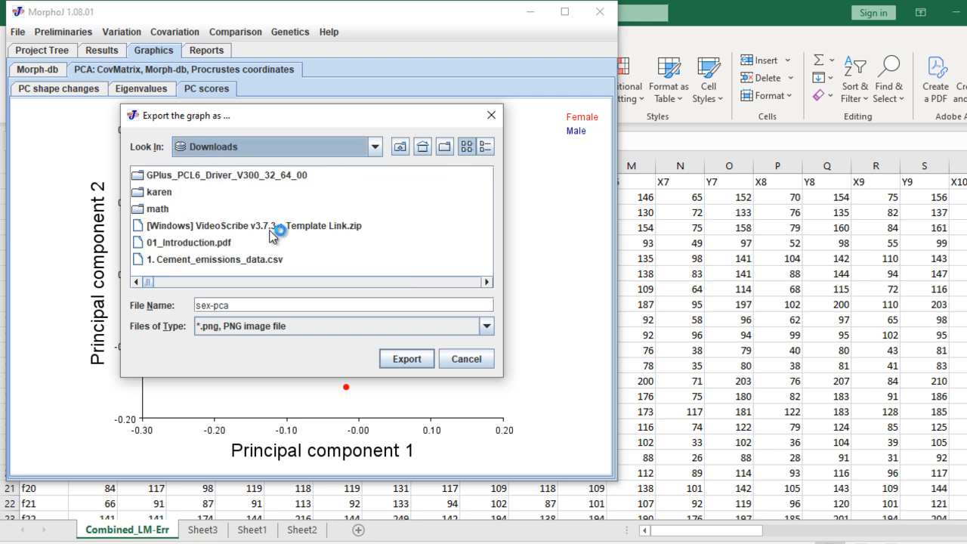
left_click(398, 362)
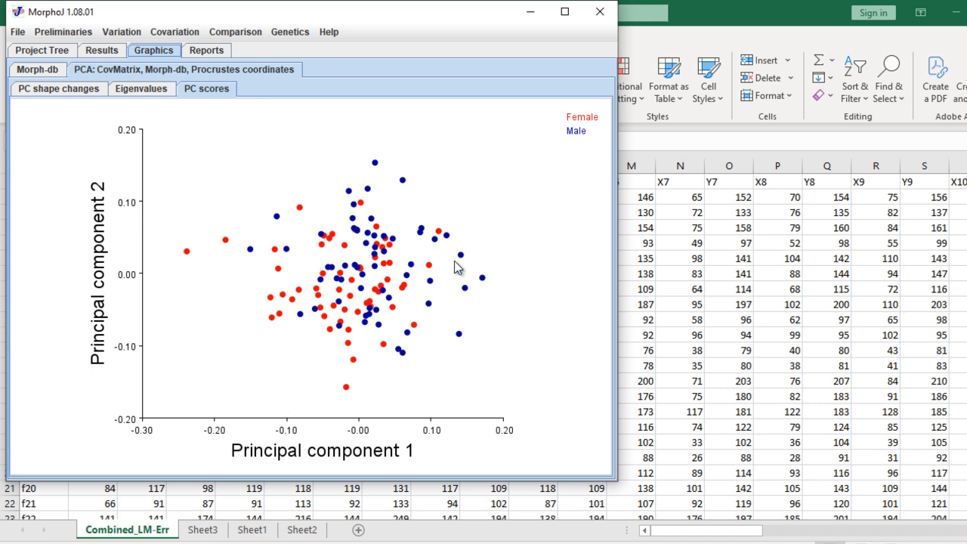
Switch to File Explorer, open the Downloads folder and select the exported sex-pca file
mouse_move(351, 543)
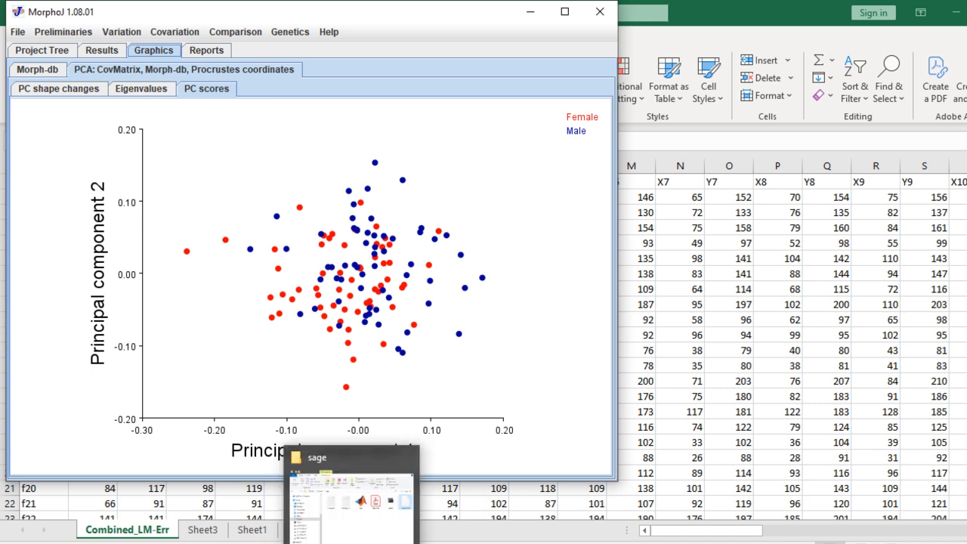
mouse_move(351, 502)
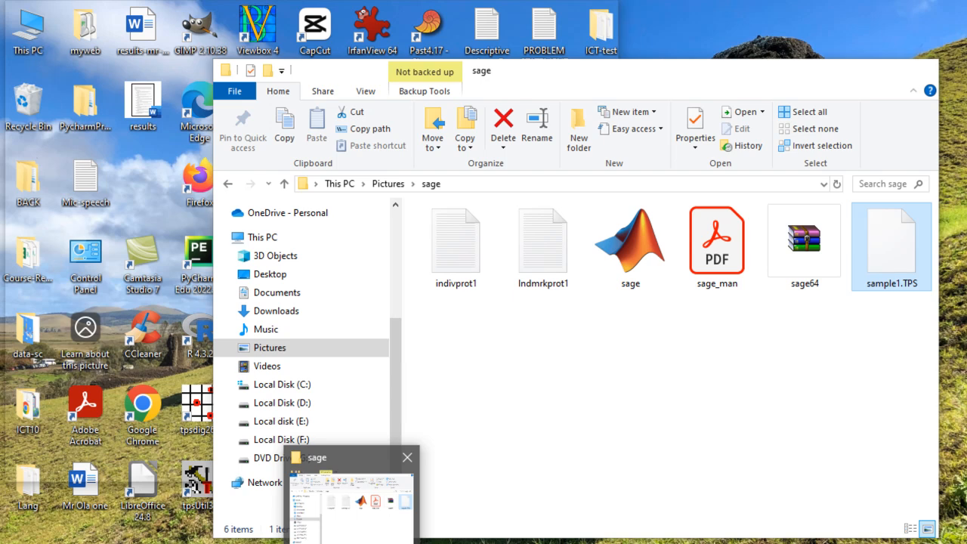
left_click(345, 521)
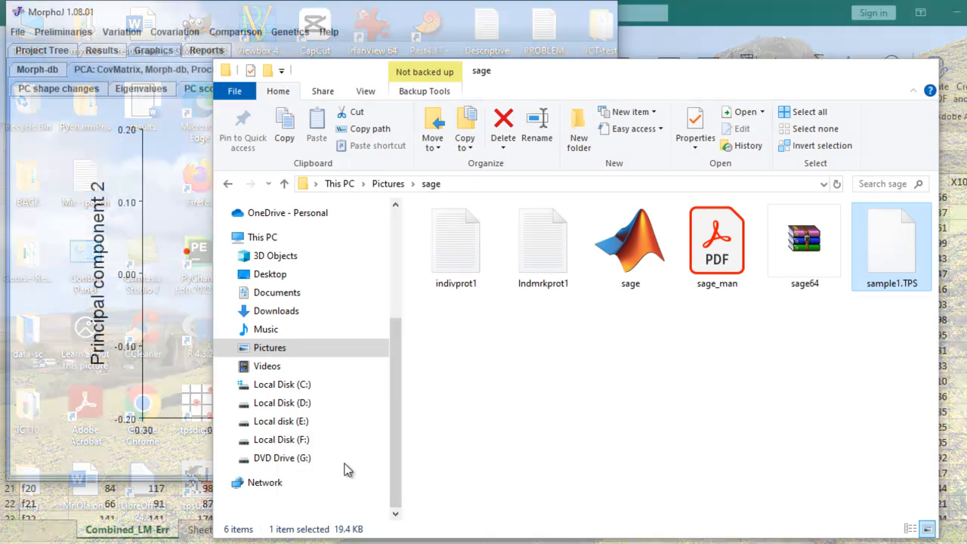
left_click(294, 318)
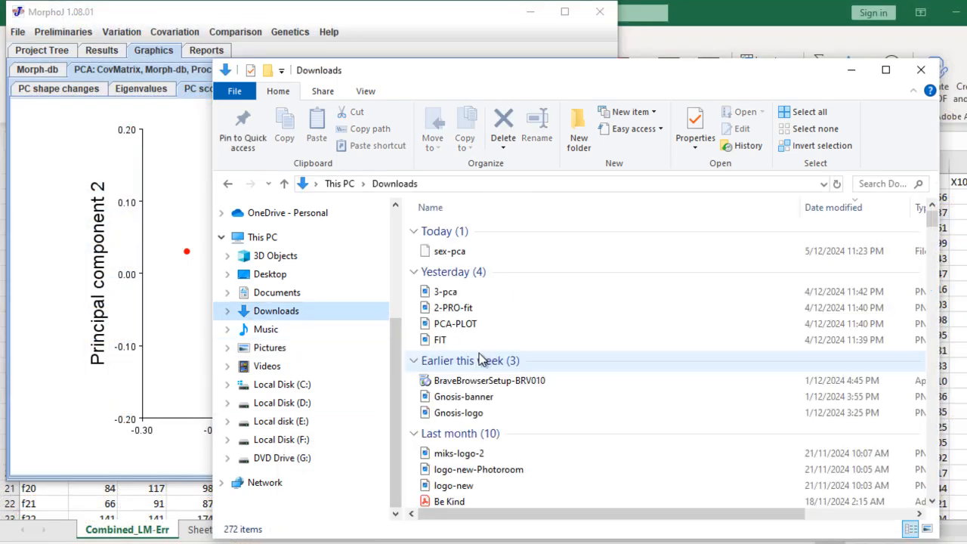
left_click(438, 257)
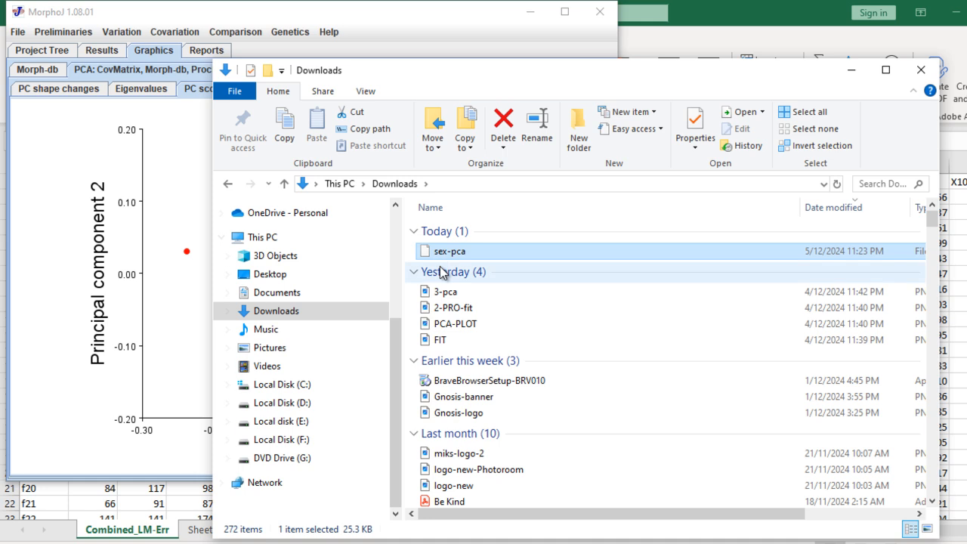
Return to MorphoJ and start exporting the PC scores graph again with PNG image file as the file type
left_click(847, 71)
right_click(349, 249)
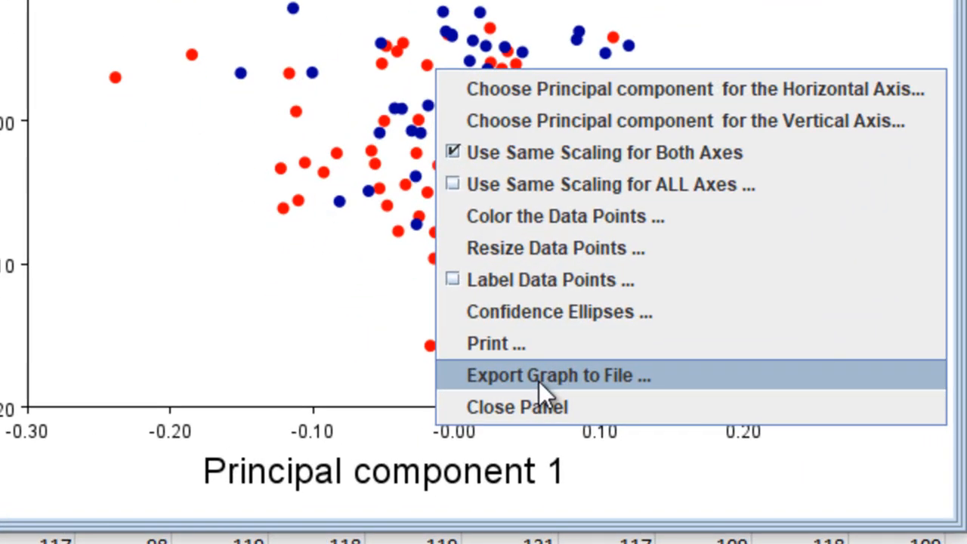
left_click(402, 404)
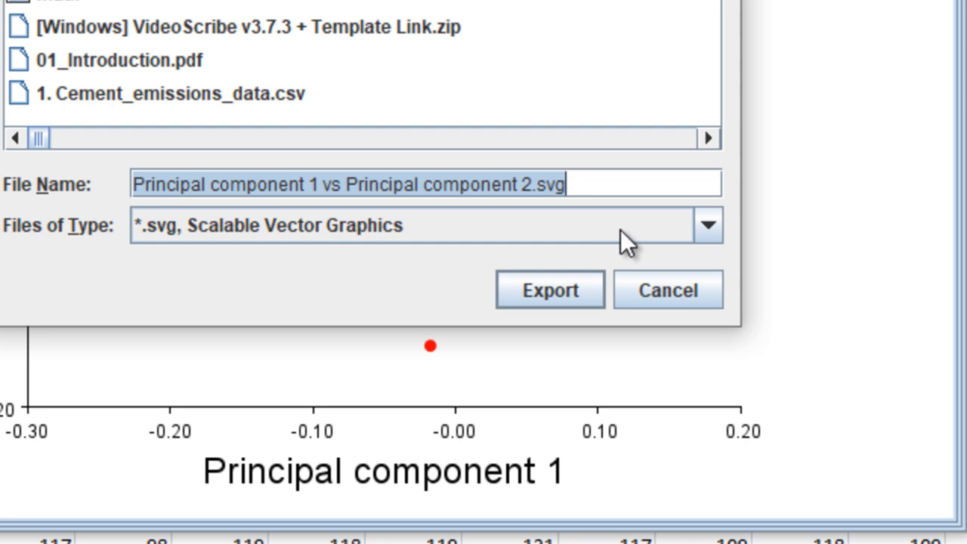
left_click(706, 230)
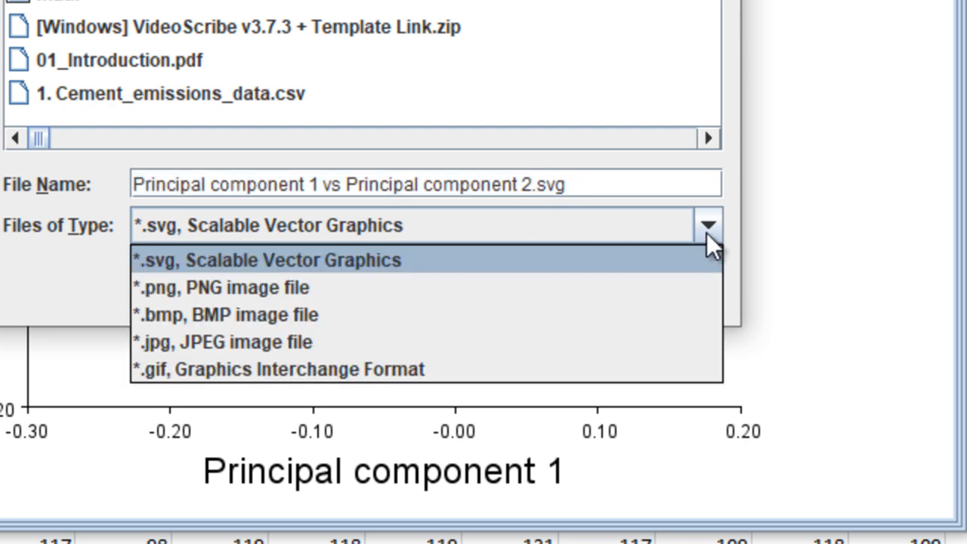
left_click(421, 292)
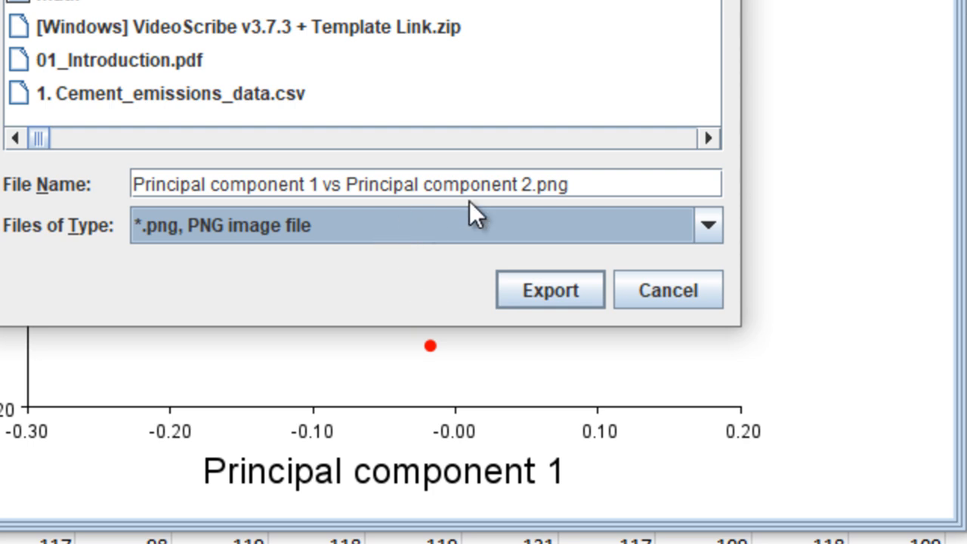
Name the export sex-pca.png, keeping the extension, and export the graph to the Downloads folder
left_click(597, 182)
left_click_drag(533, 186, 97, 175)
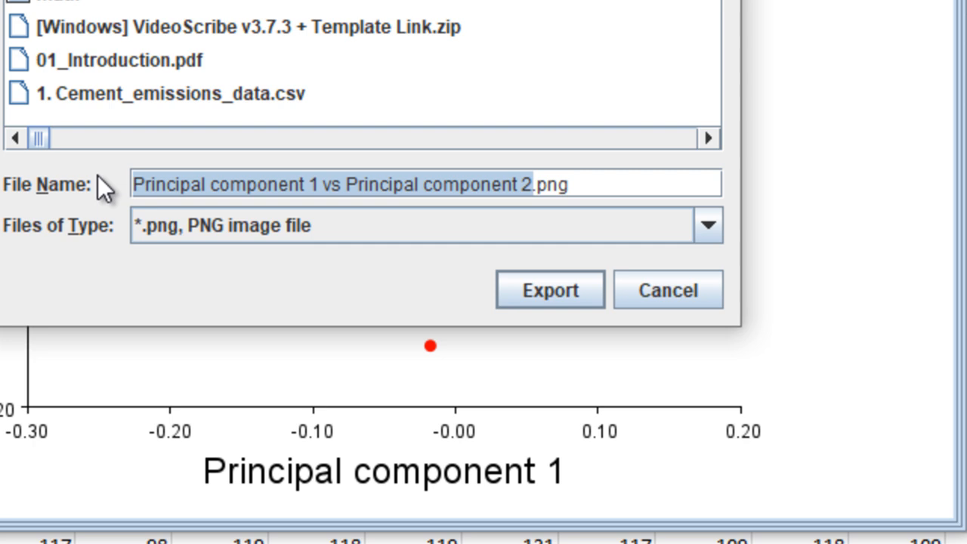
type("sex")
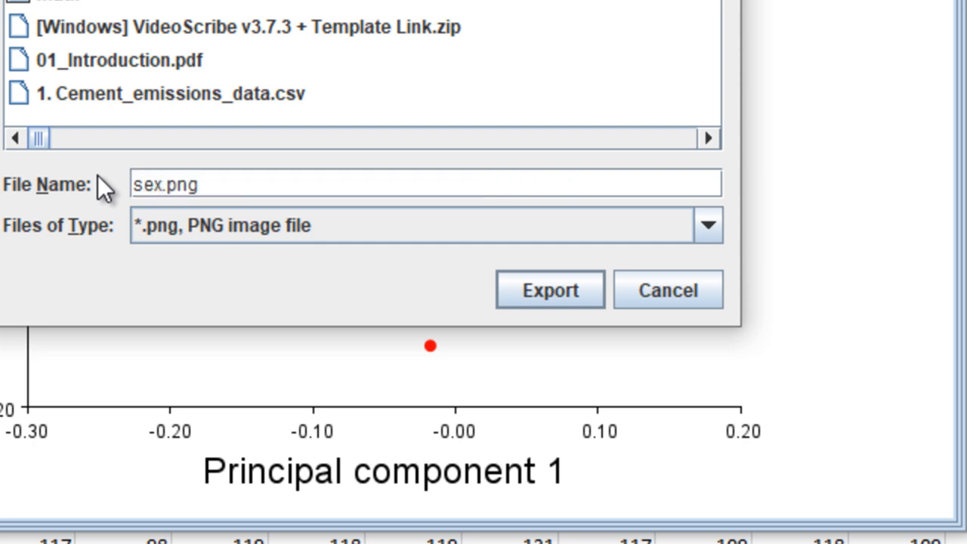
type("-pca")
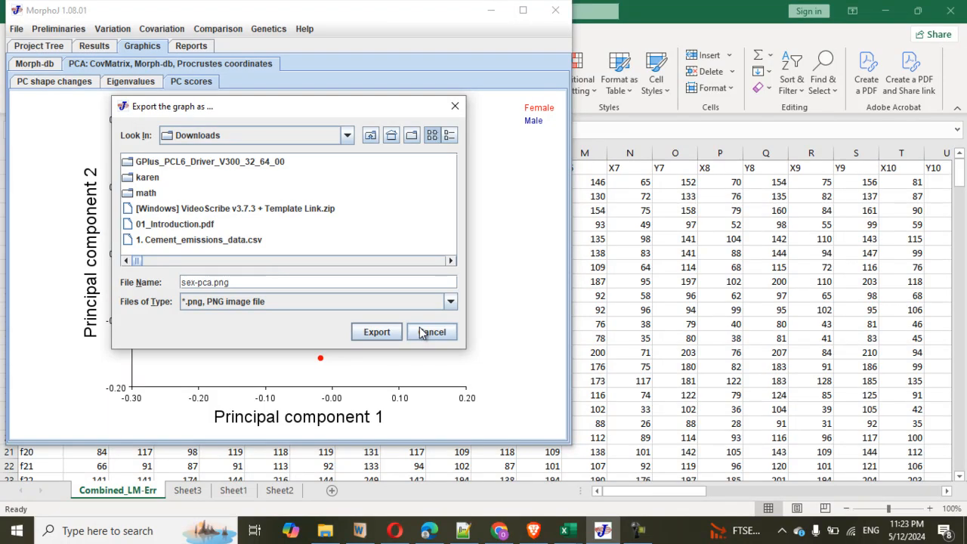
left_click(386, 335)
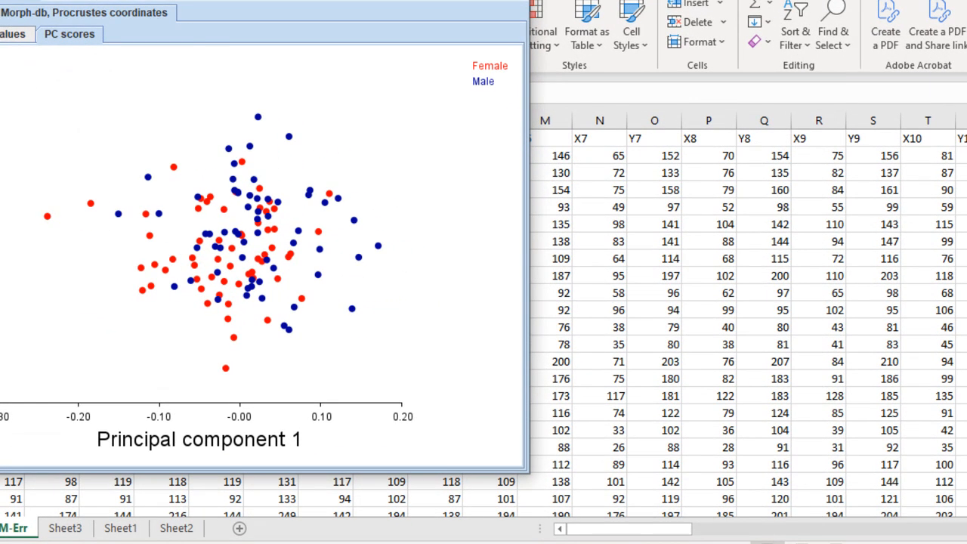
Switch to File Explorer and delete the extensionless sex-pca file from the Downloads folder
left_click(282, 542)
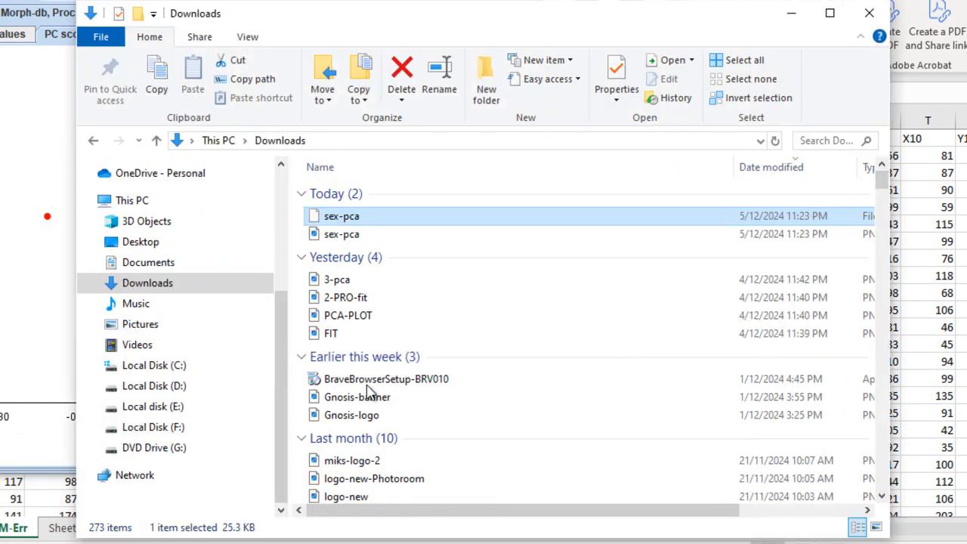
left_click(330, 235)
left_click(335, 222)
key("Delete")
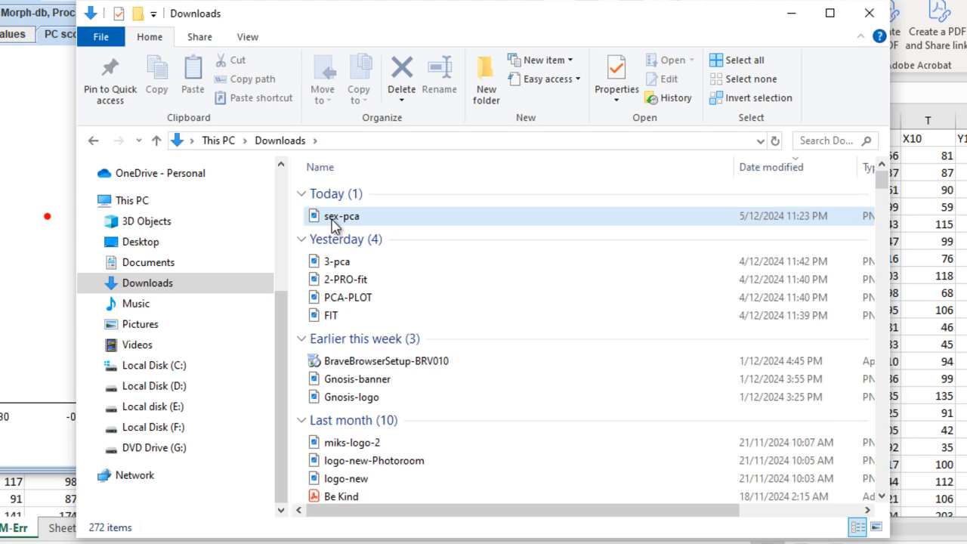
Open the sex-pca PNG in the image viewer to check the exported plot and close the viewer
left_click(335, 222)
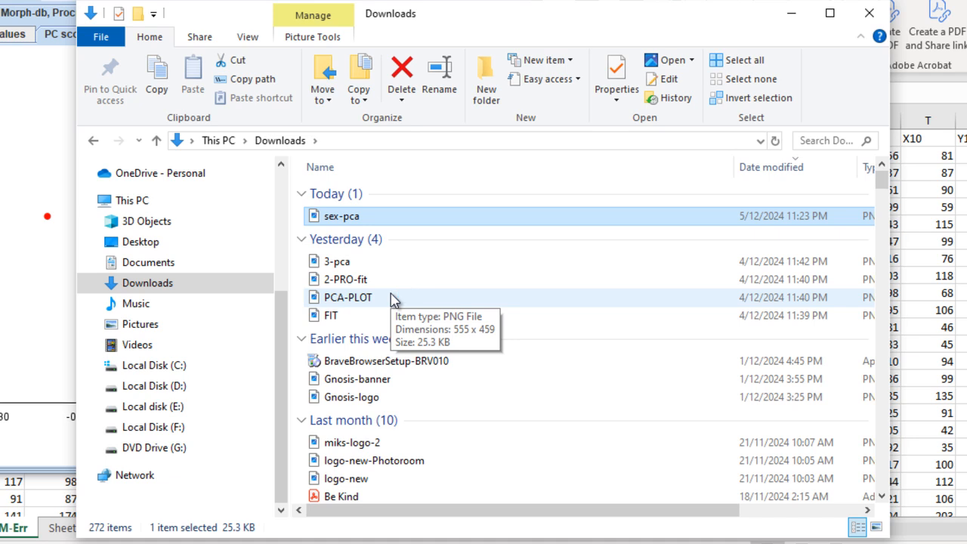
key("Return")
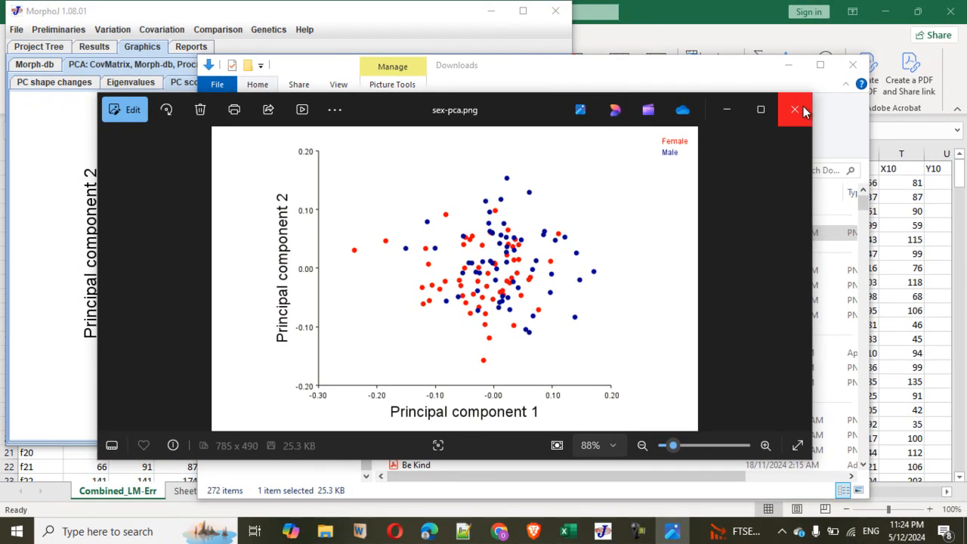
left_click(857, 79)
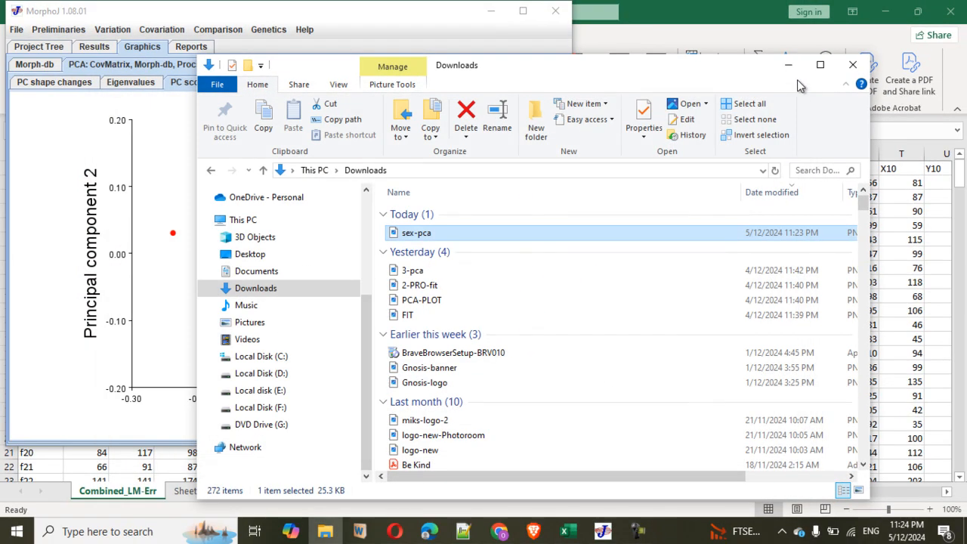
Open the sex-pca PNG from the Downloads folder in Paint
right_click(424, 236)
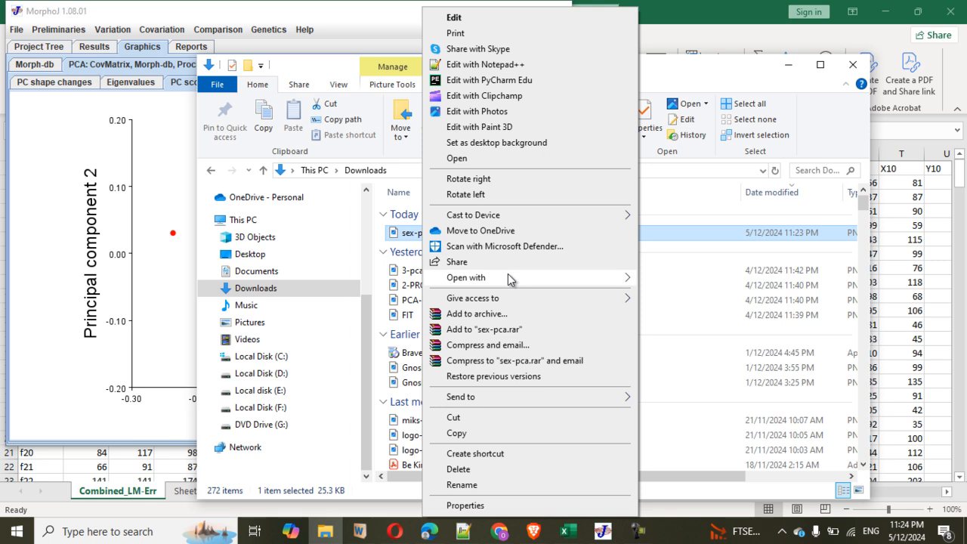
mouse_move(518, 283)
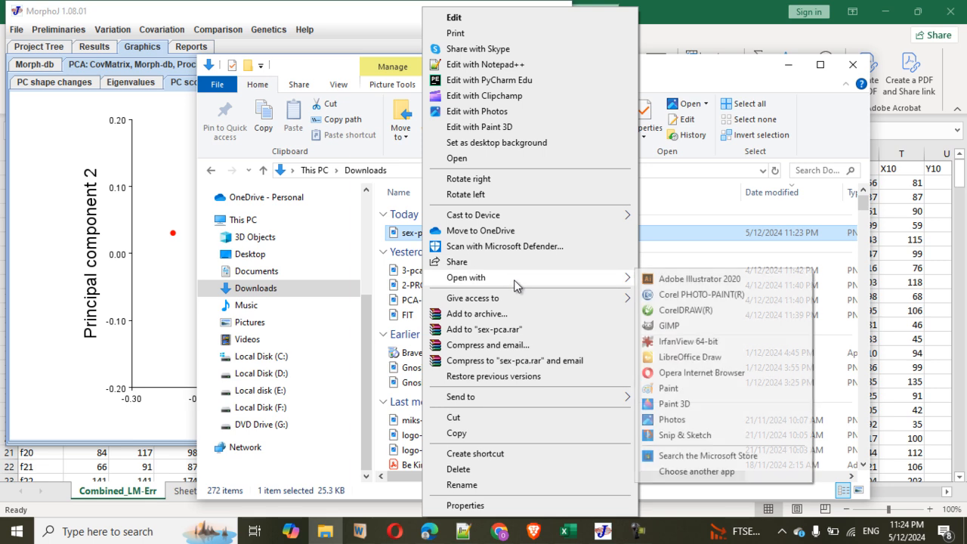
left_click(668, 388)
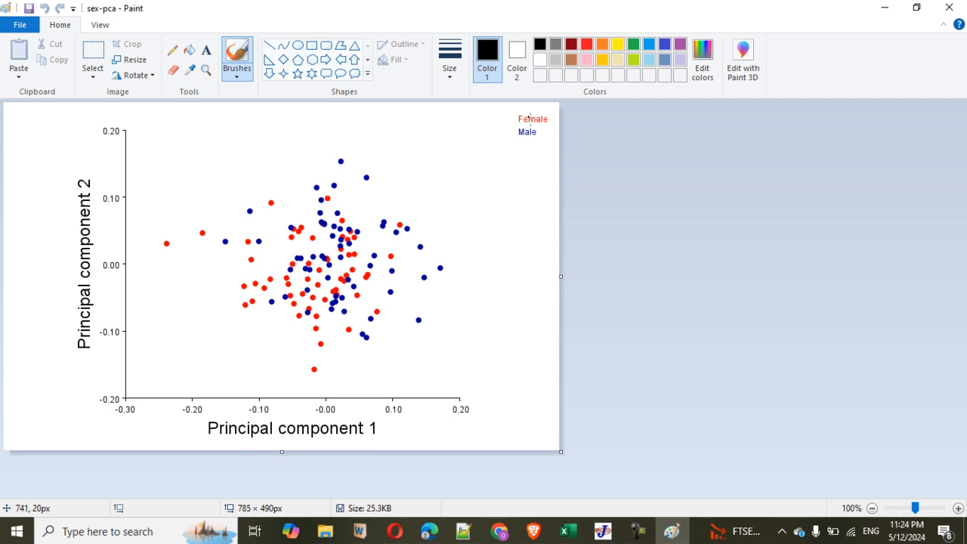
Select the Female/Male legend with a box of about 77 × 53 px and move it inside the plot's upper-left area
left_click(91, 53)
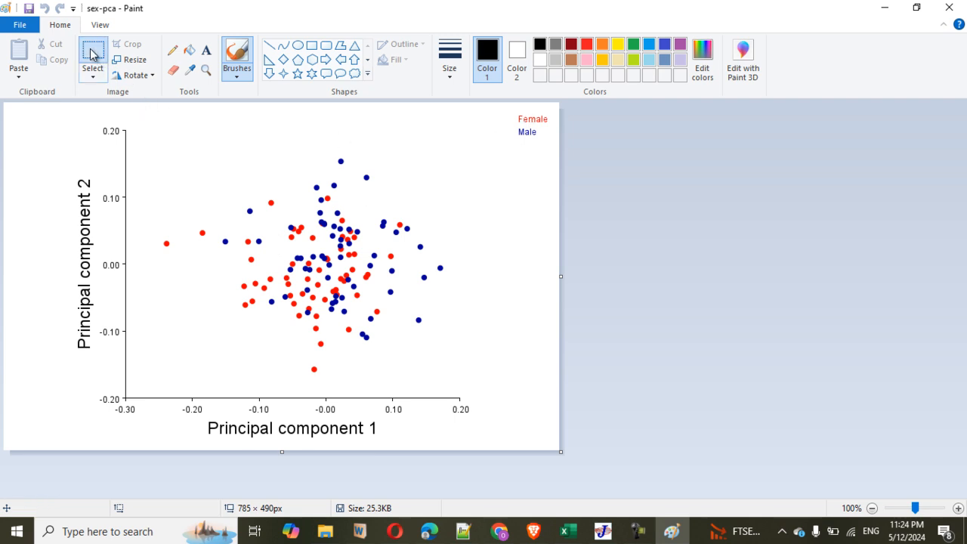
left_click_drag(501, 106, 175, 165)
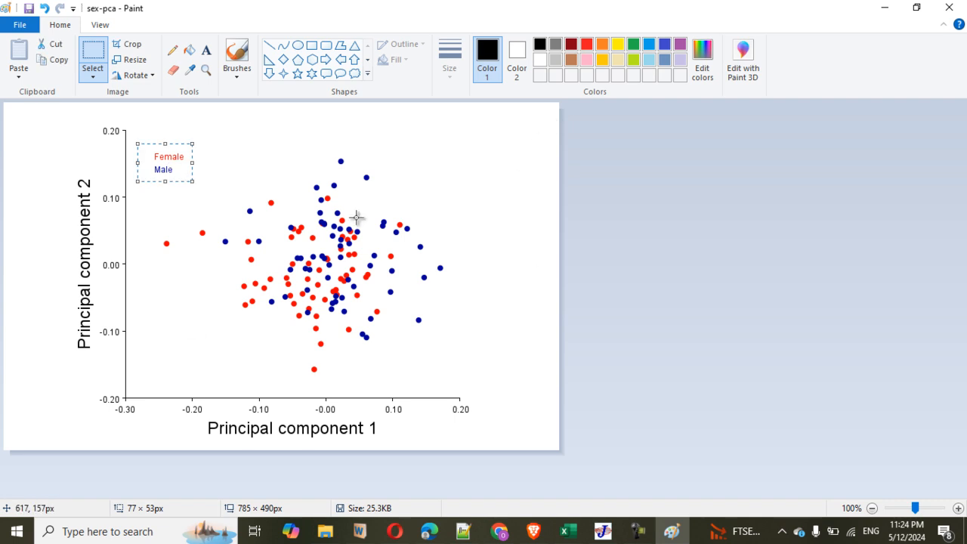
left_click(93, 53)
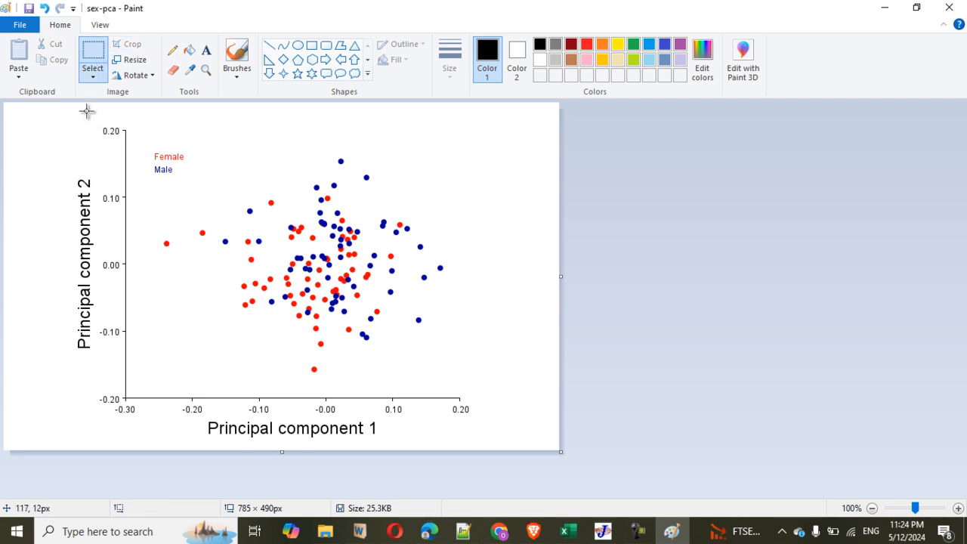
Crop the image closely around the plot and axis titles to about 573 × 466 px and save it
left_click_drag(69, 111, 474, 442)
left_click(126, 44)
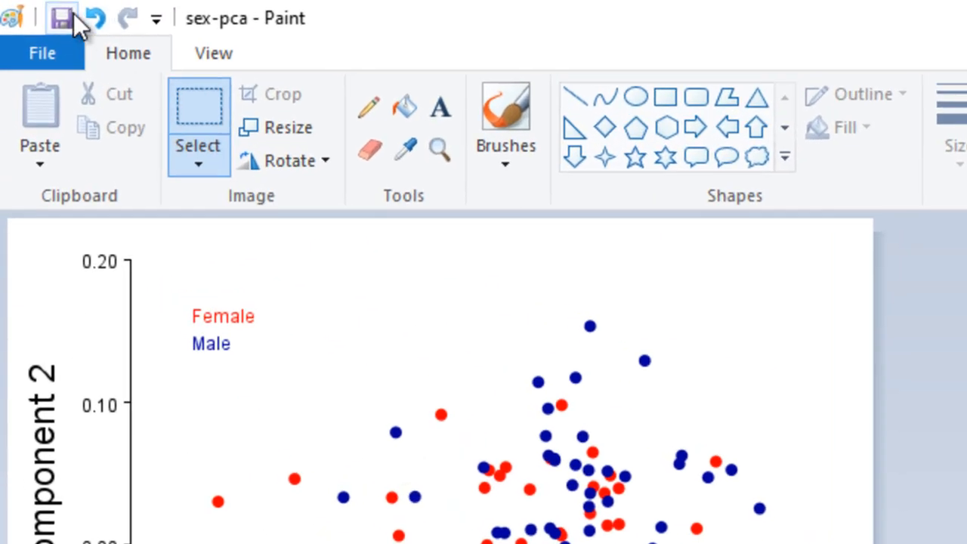
left_click(59, 20)
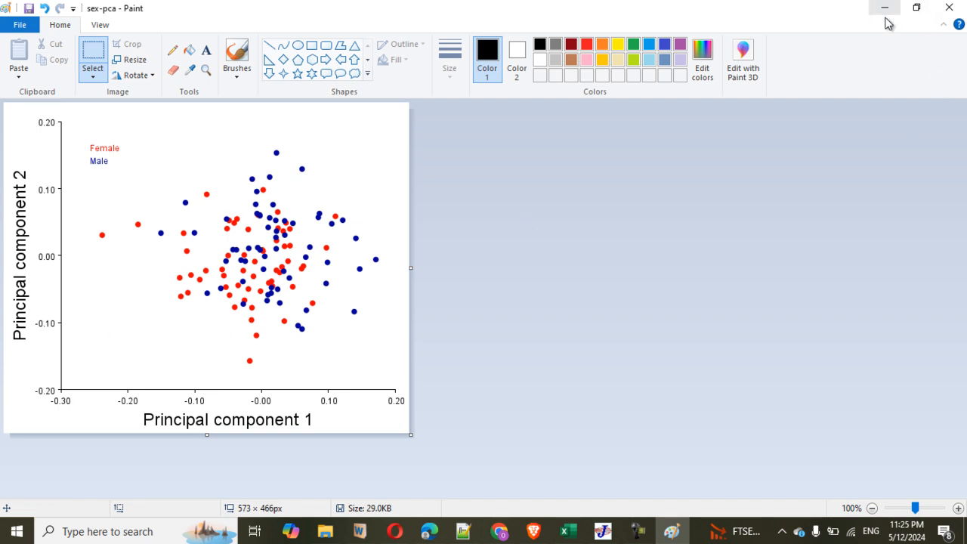
Switch back to the PC scores graph in MorphoJ
mouse_move(606, 531)
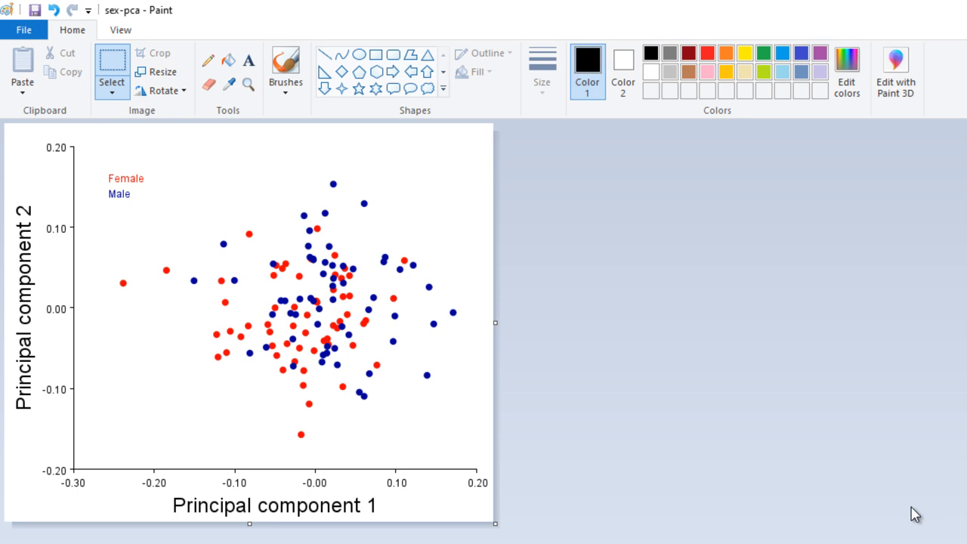
key("alt+Tab")
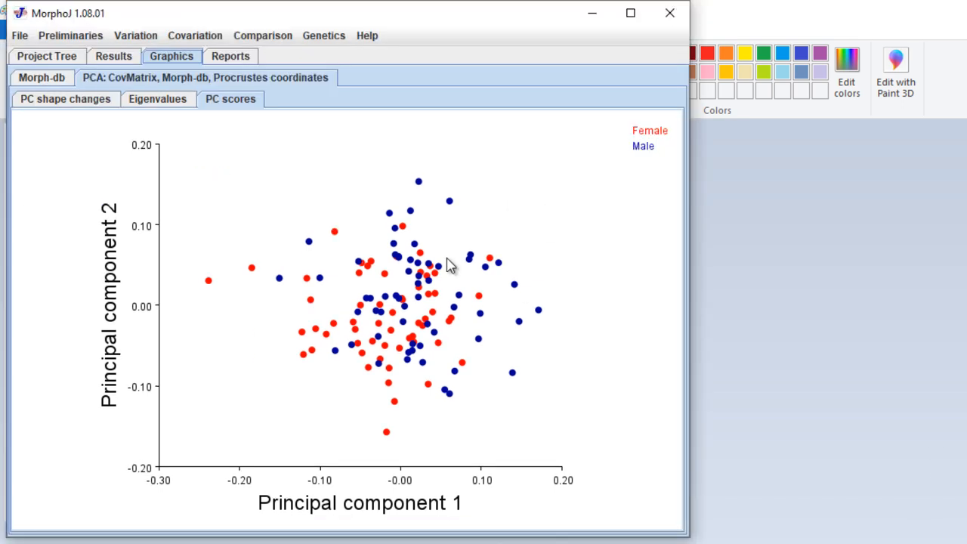